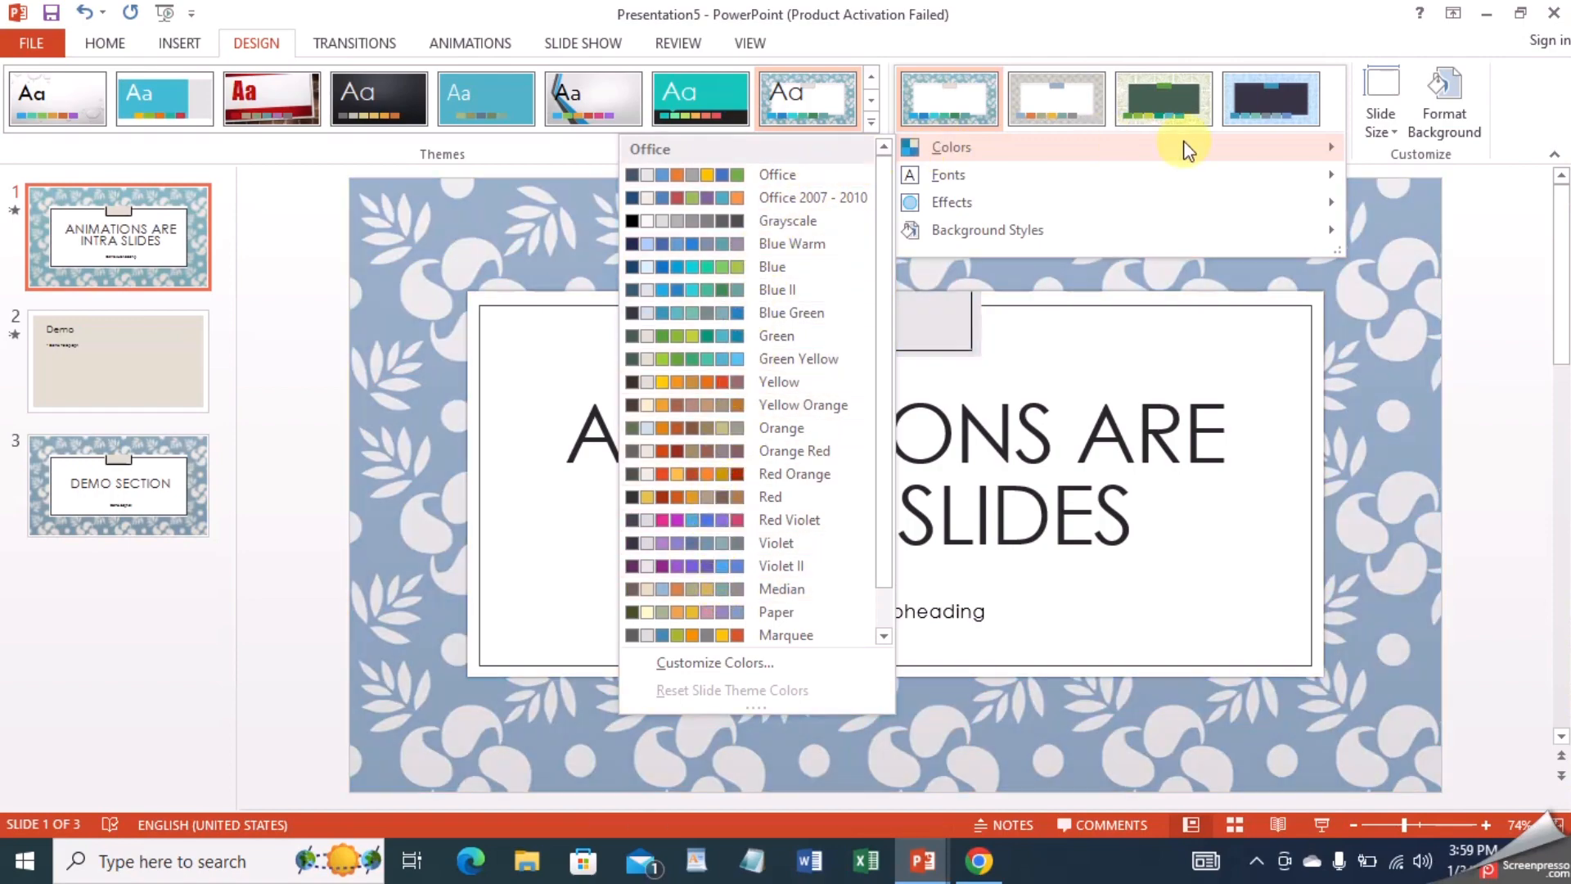
# Browse the theme font sets and apply the Glossy theme effects to the presentation.
pyautogui.moveTo(1322, 169)
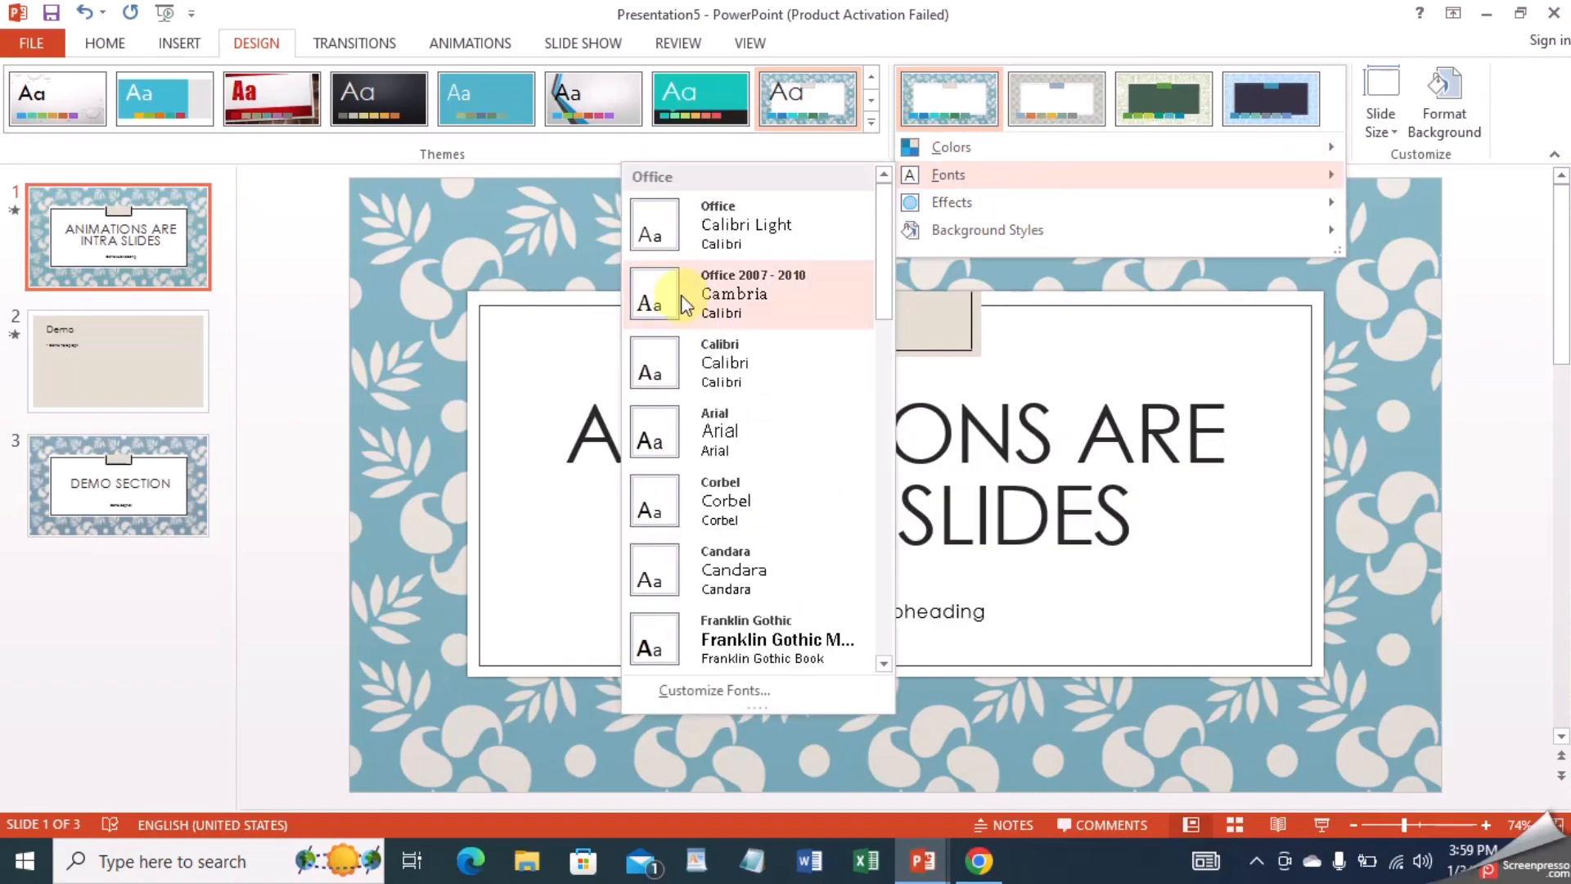
pyautogui.scroll(-3, 754, 650)
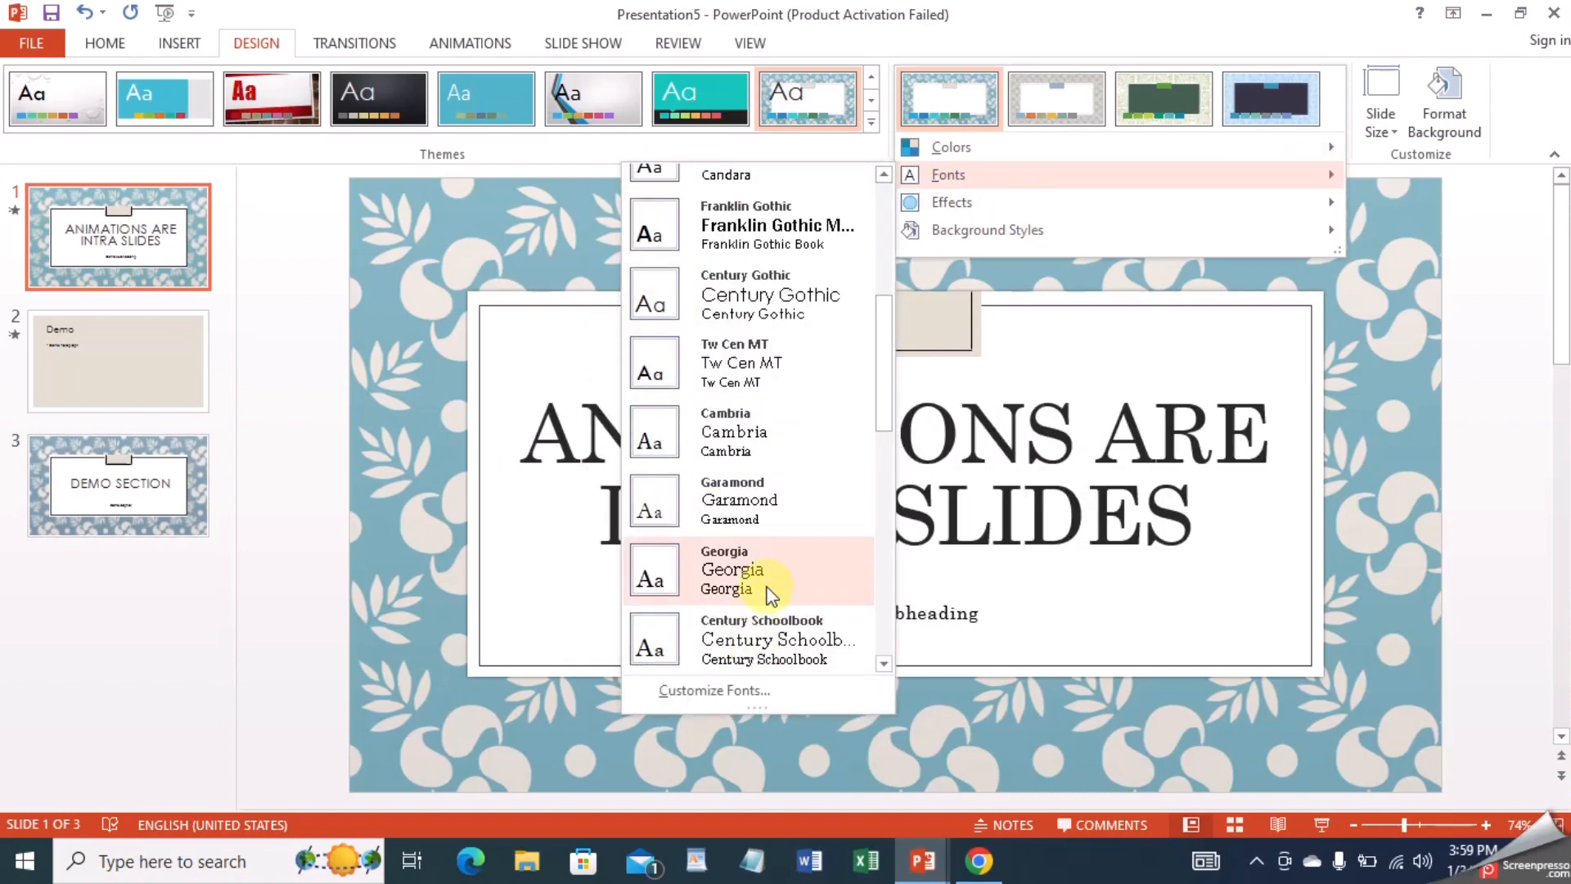
pyautogui.moveTo(1126, 212)
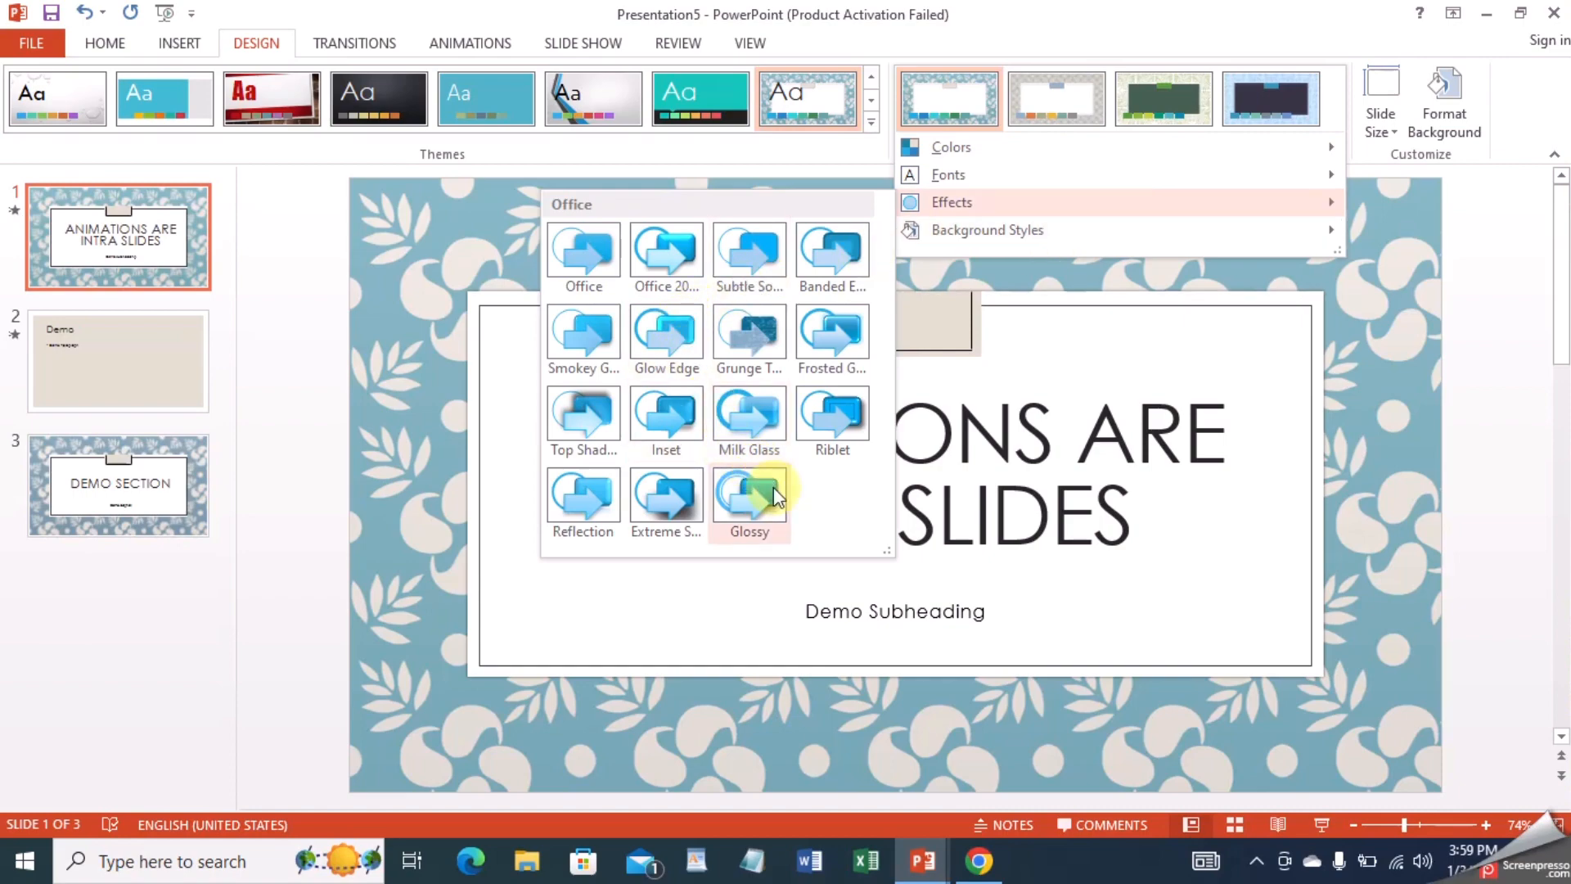
pyautogui.click(736, 514)
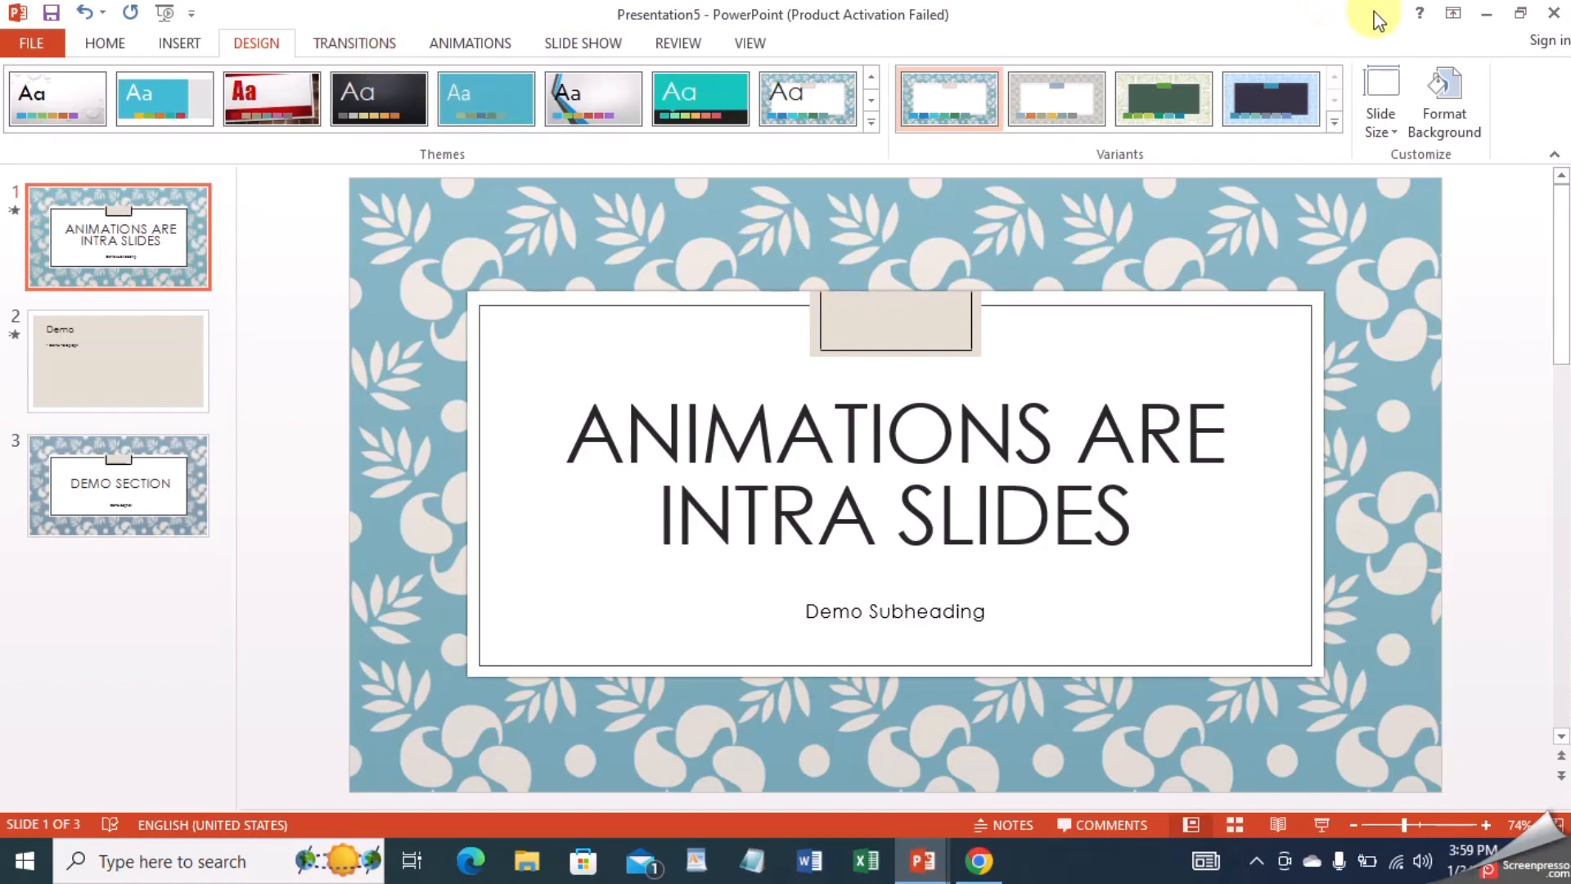
# Open the background formatting options and add a new slide after the "Demo Section" slide.
pyautogui.click(1451, 89)
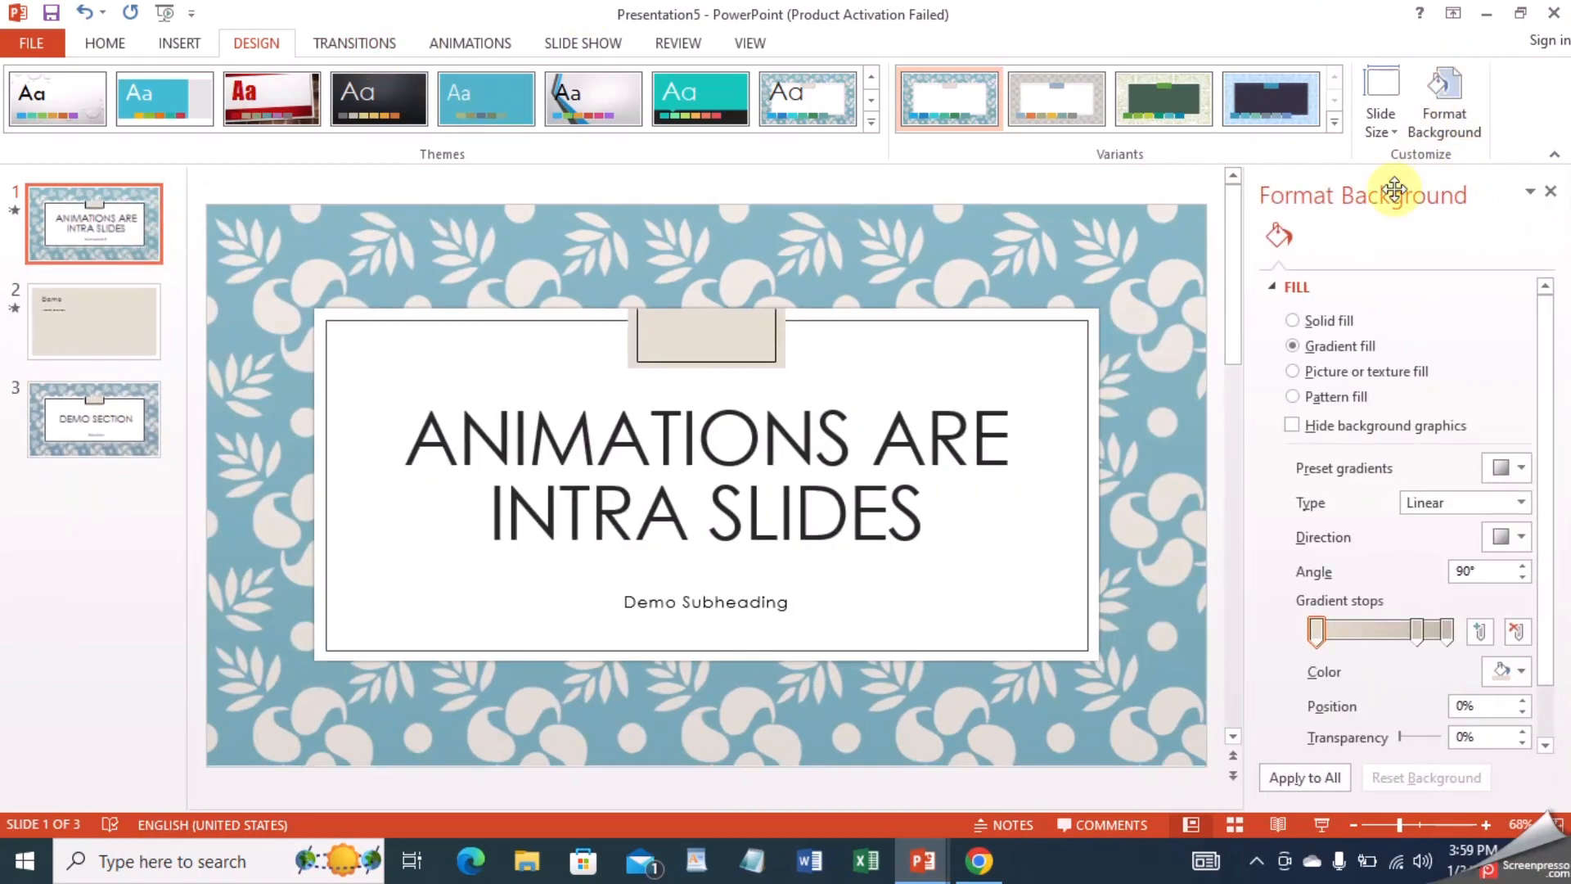
pyautogui.click(121, 398)
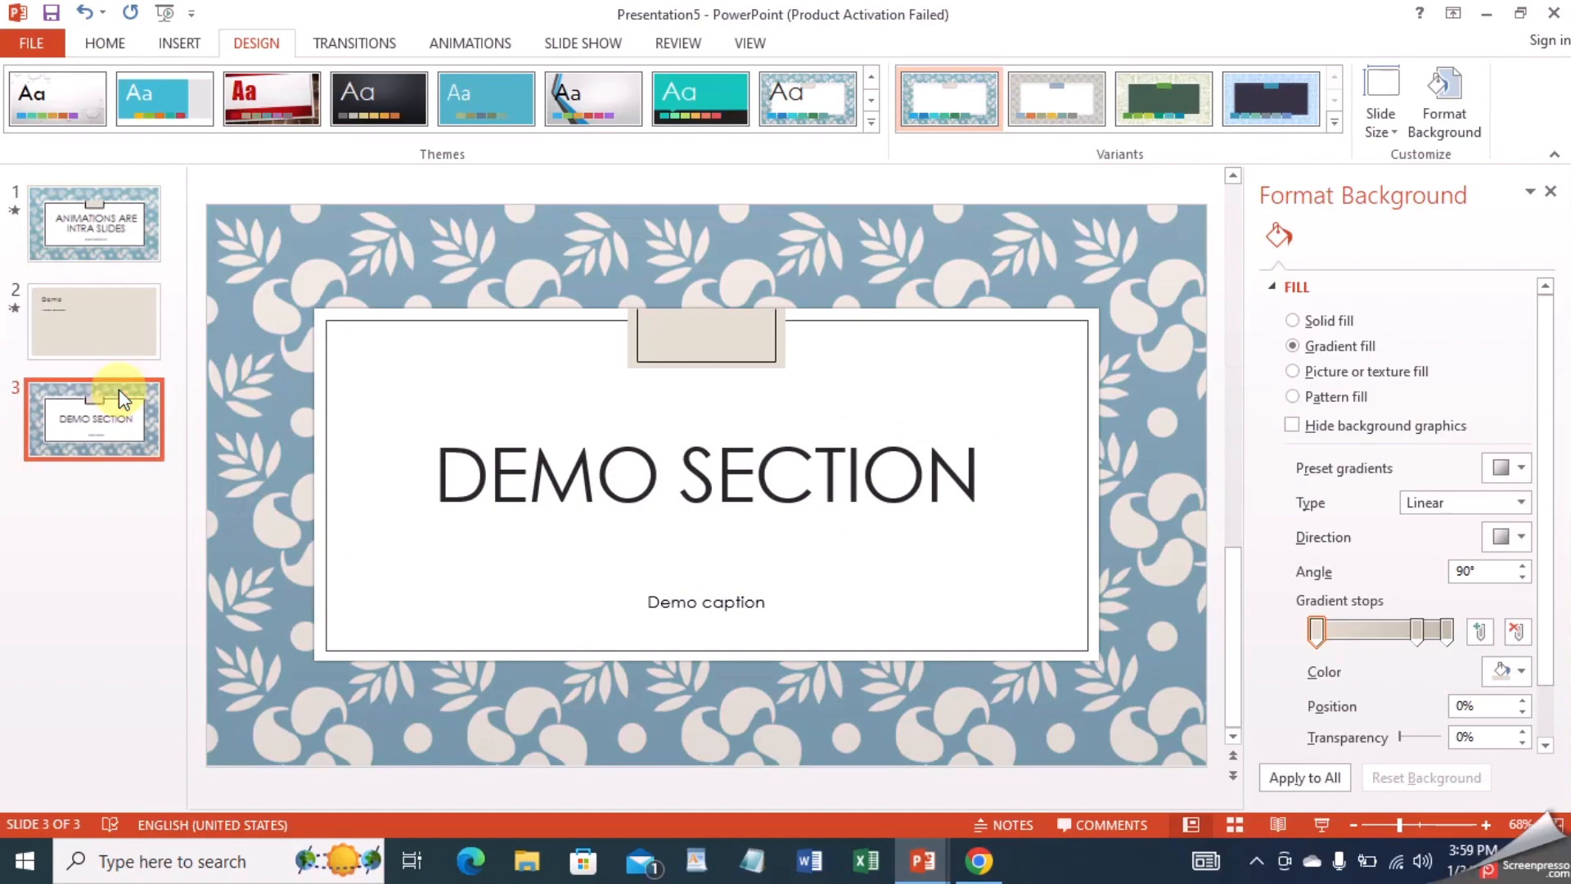
pyautogui.hotkey('ctrl', 'm')
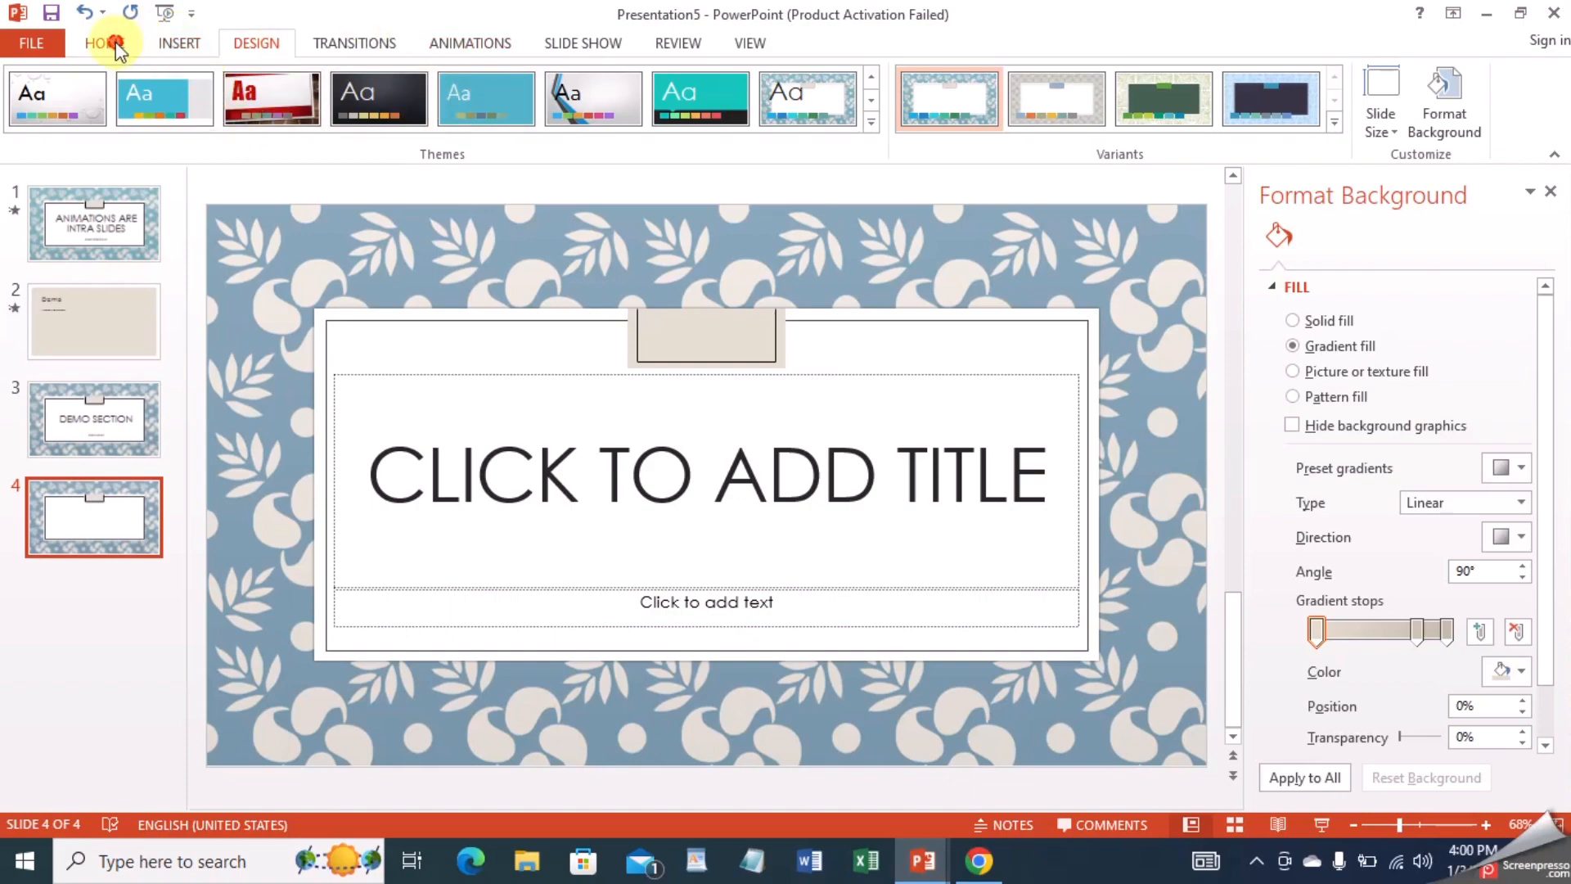
pyautogui.click(106, 45)
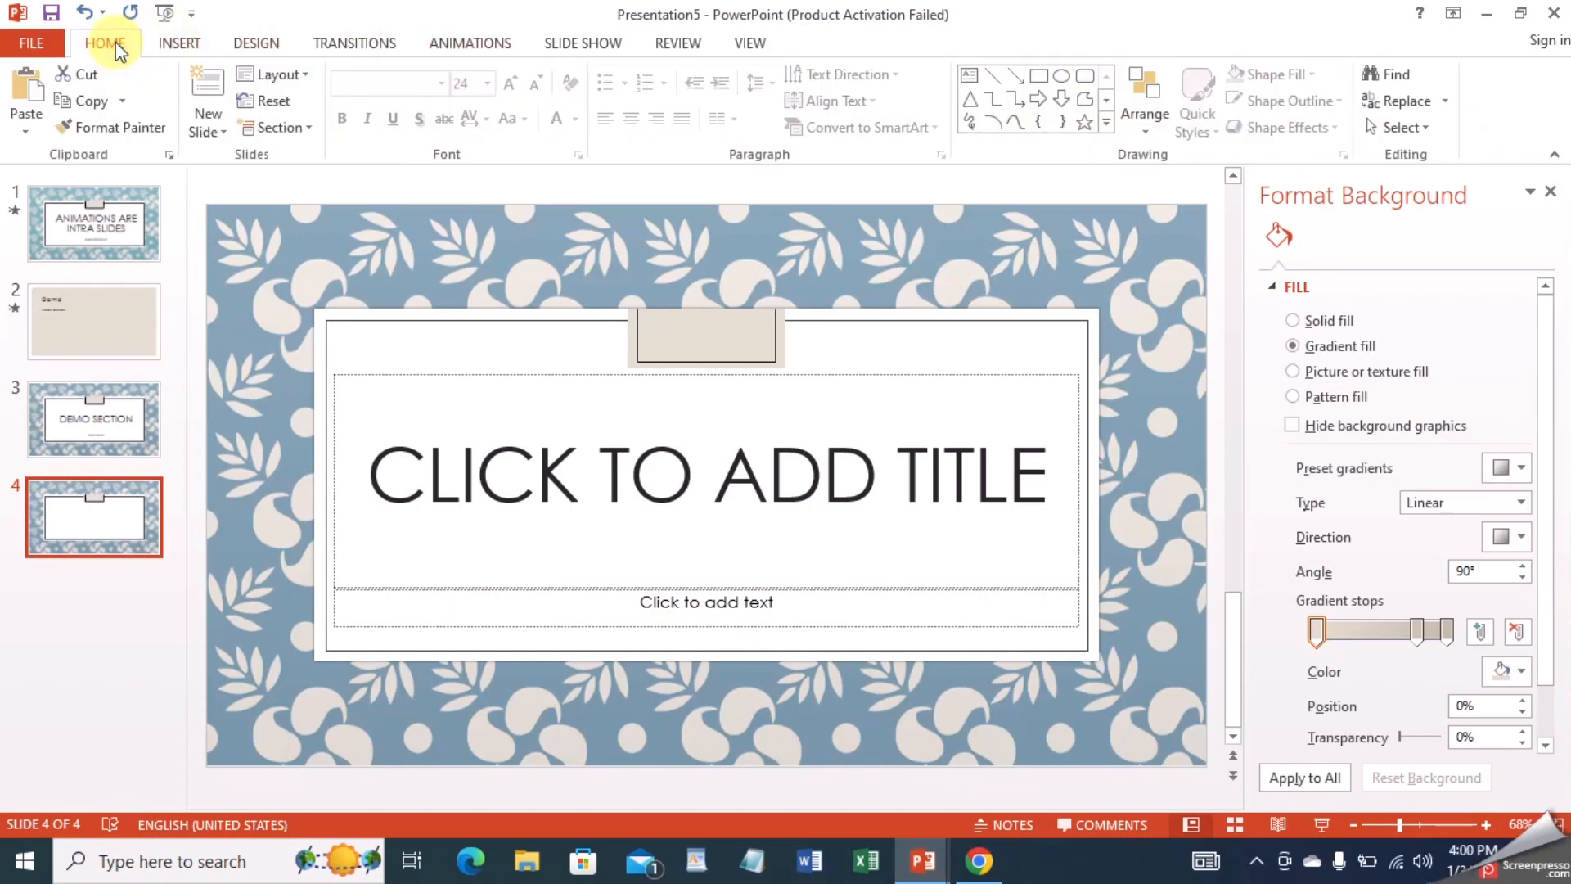
# Try a solid and a gradient background on slide 4 and finish with a picture or texture fill.
pyautogui.click(1329, 320)
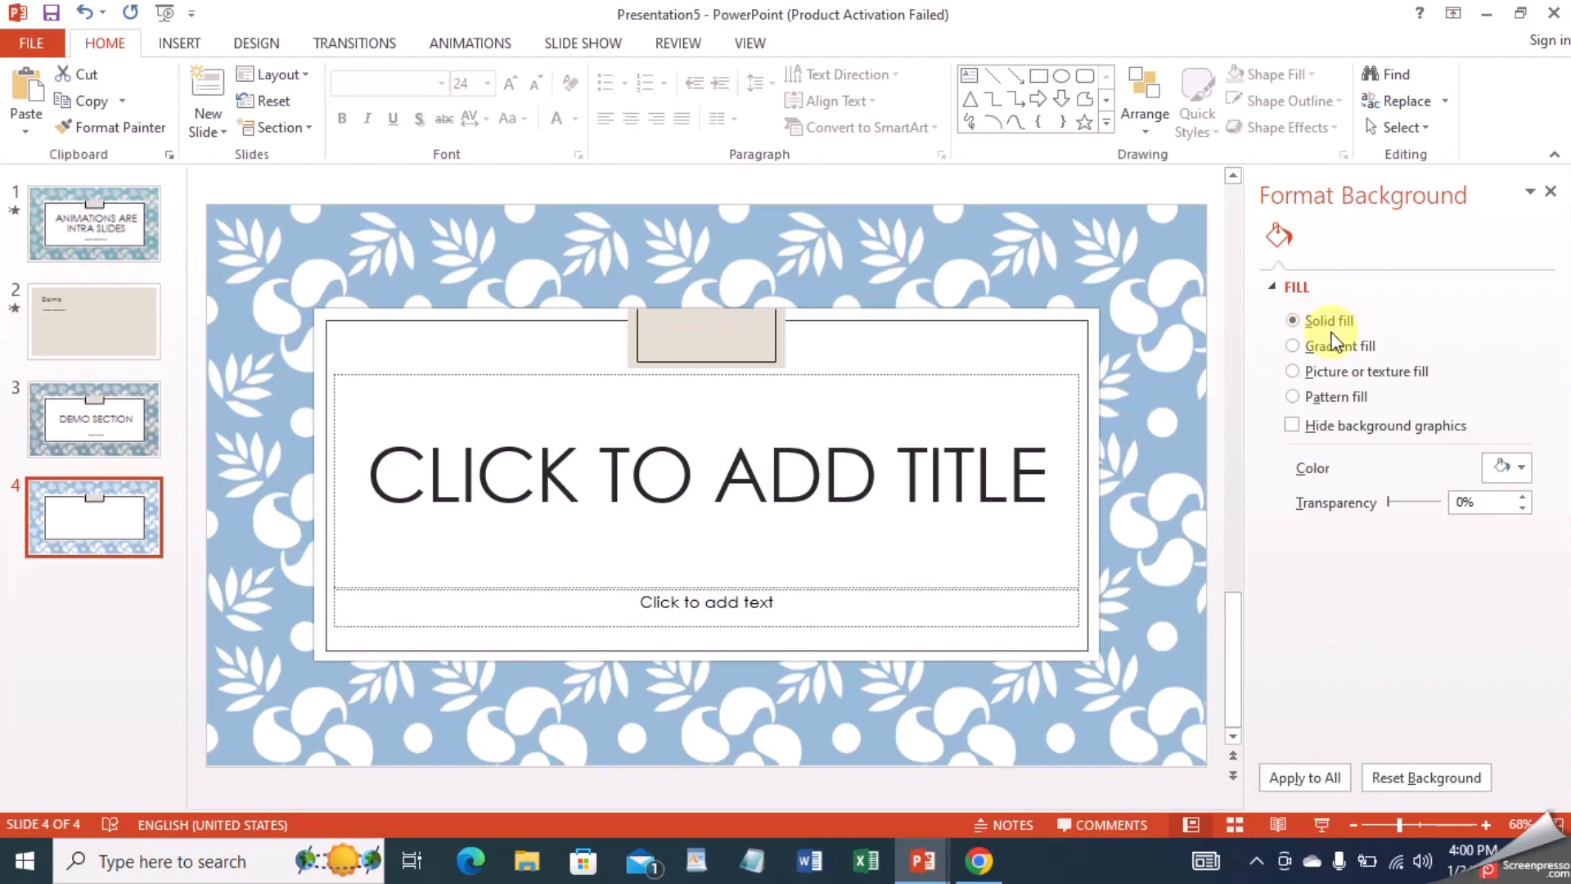
pyautogui.click(1351, 351)
pyautogui.click(1352, 373)
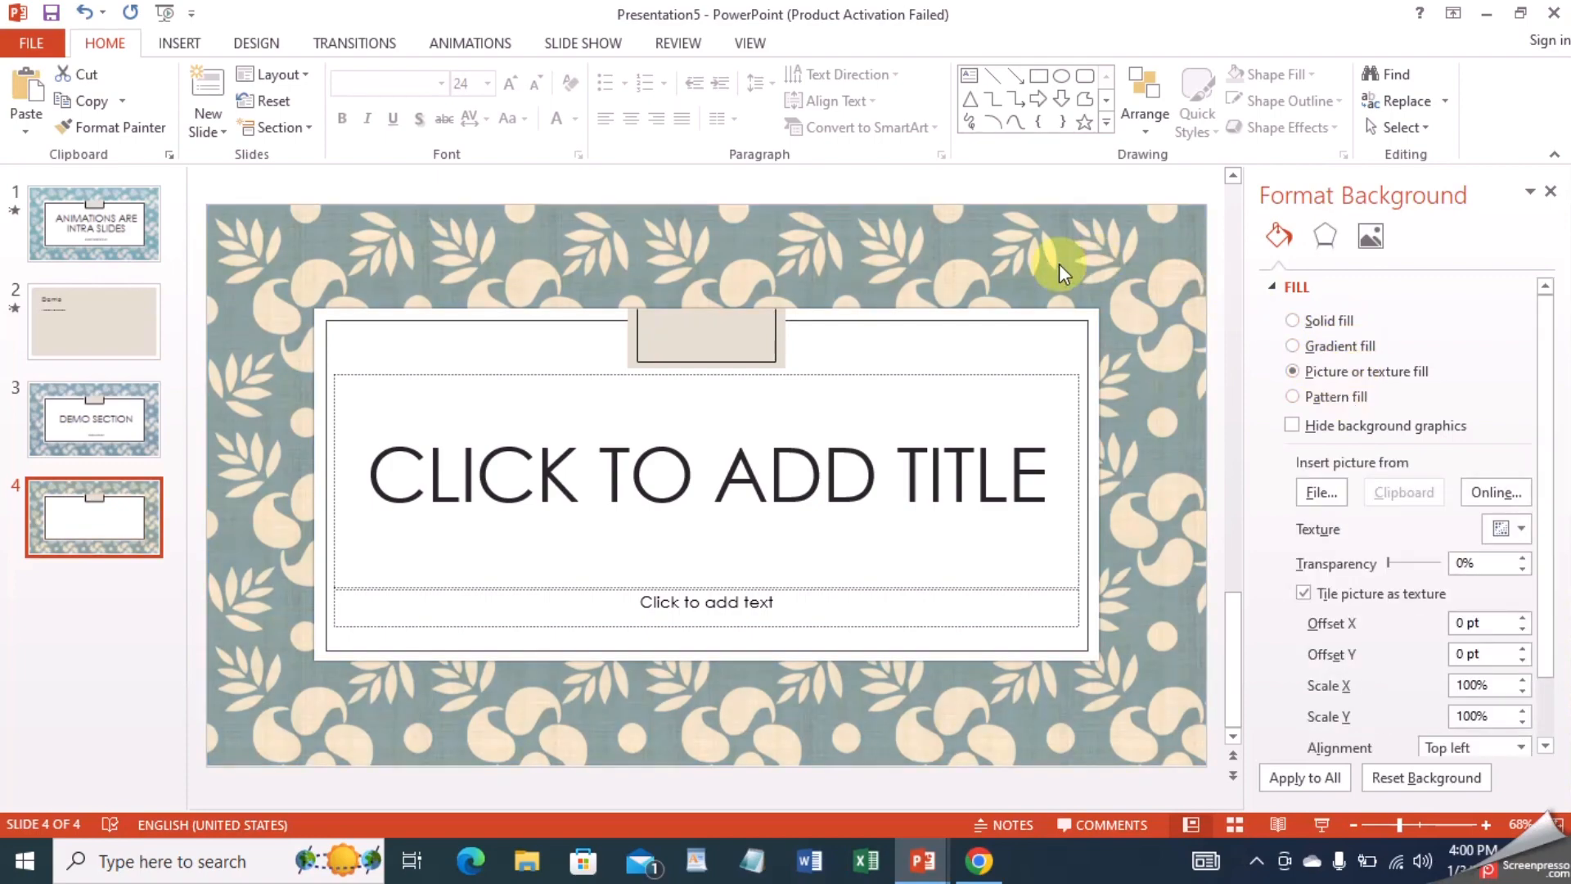
# Change the layout of slide 4 to Blank.
pyautogui.click(177, 43)
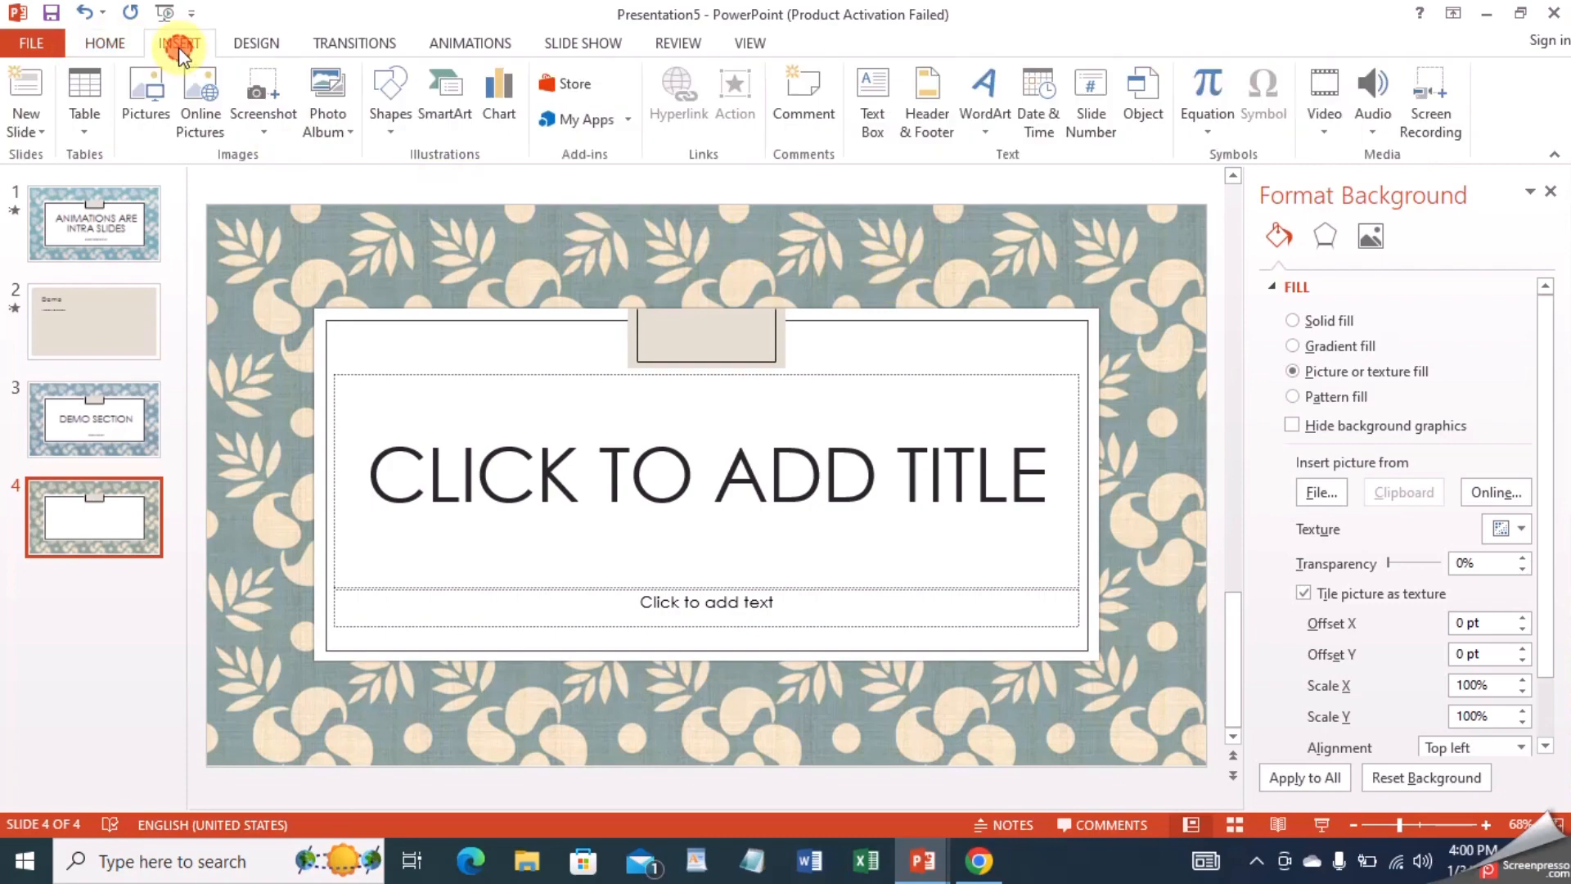
pyautogui.click(96, 43)
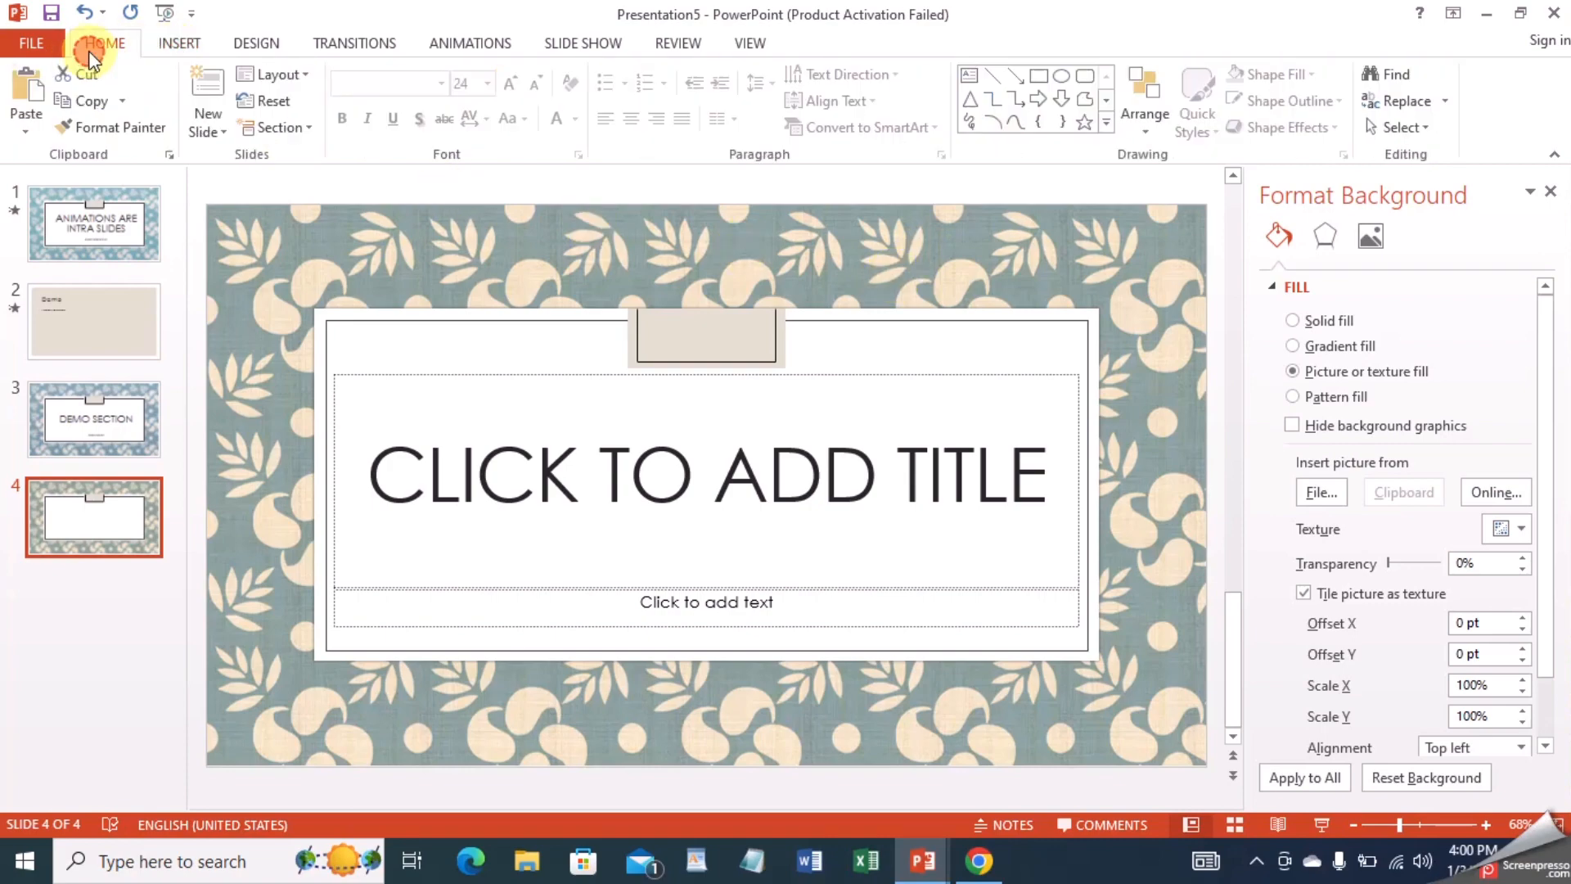
pyautogui.click(265, 75)
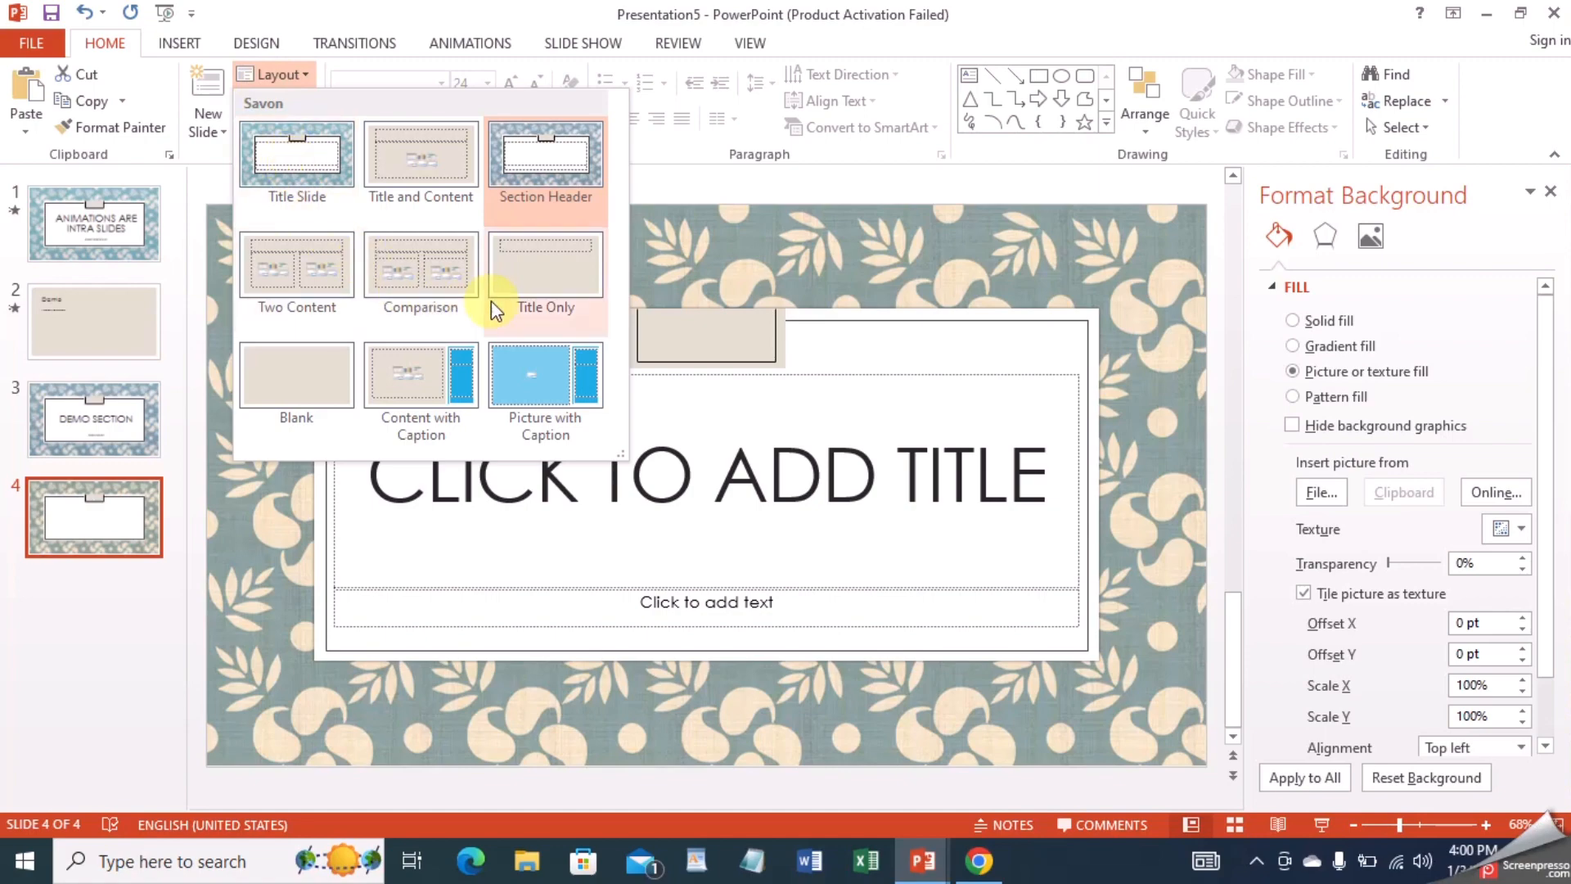
pyautogui.click(332, 360)
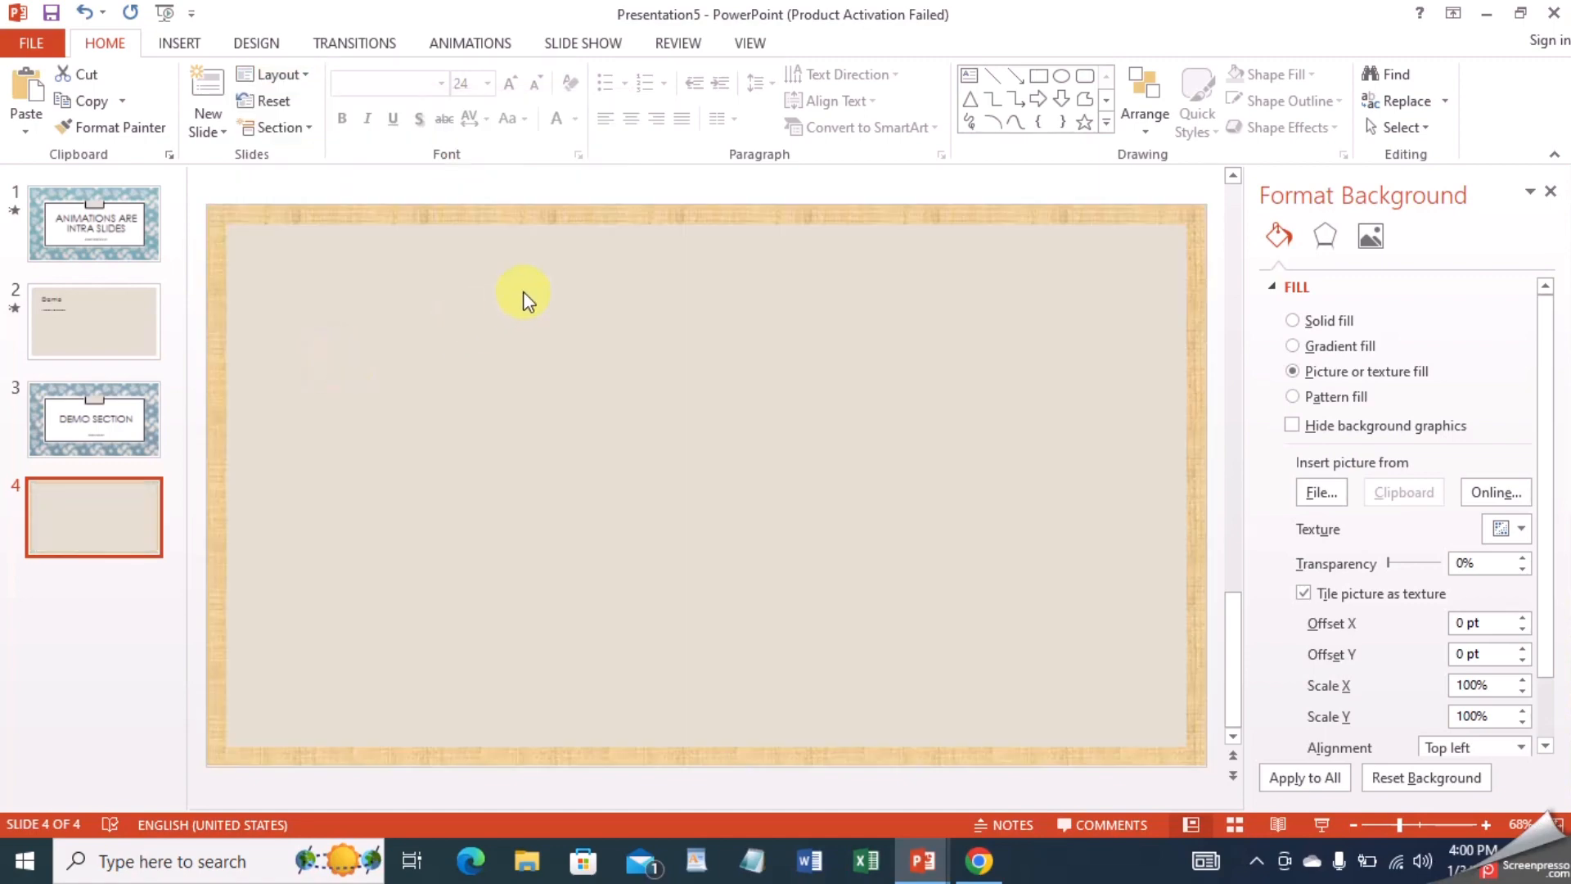
pyautogui.click(1177, 204)
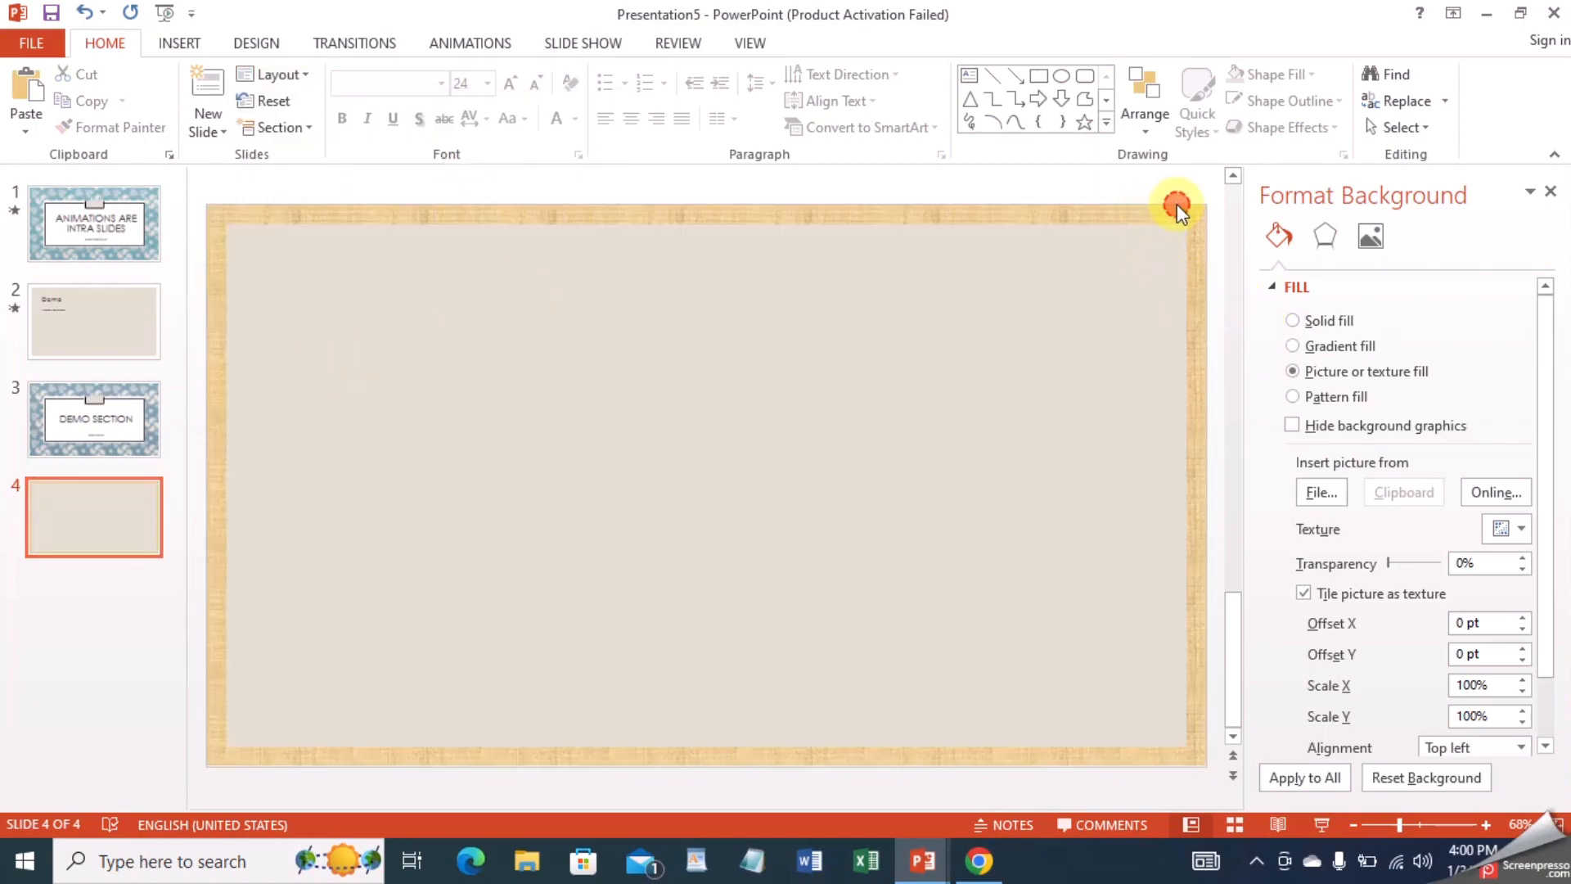
pyautogui.click(905, 317)
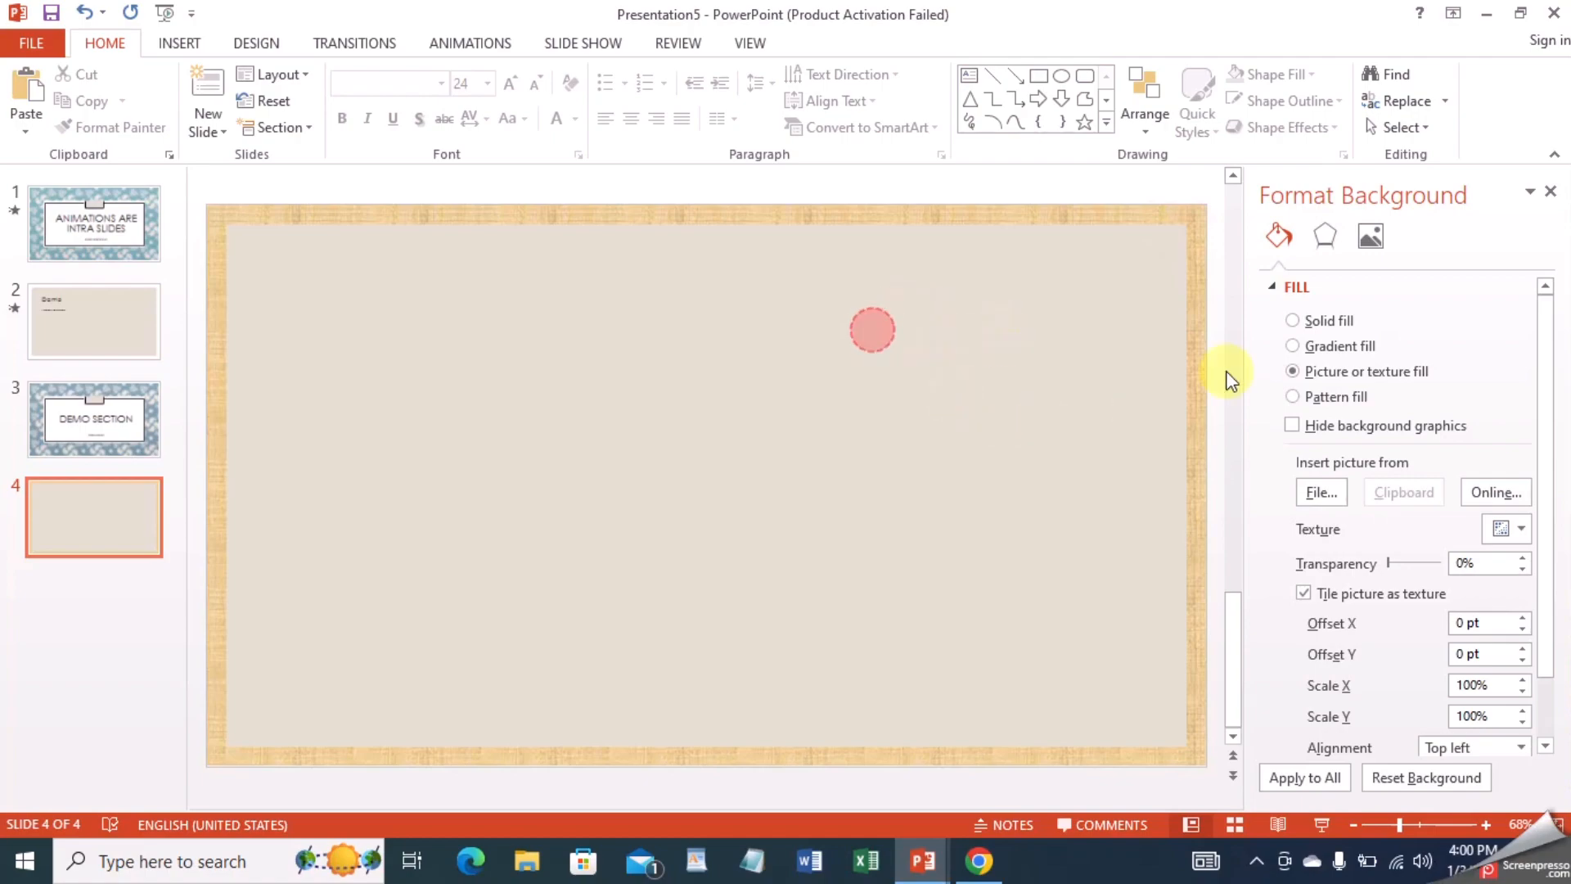
# Try the gradient, solid, picture or texture, and pattern fills on the blank slide's background.
pyautogui.click(1321, 343)
pyautogui.click(1329, 319)
pyautogui.click(1346, 369)
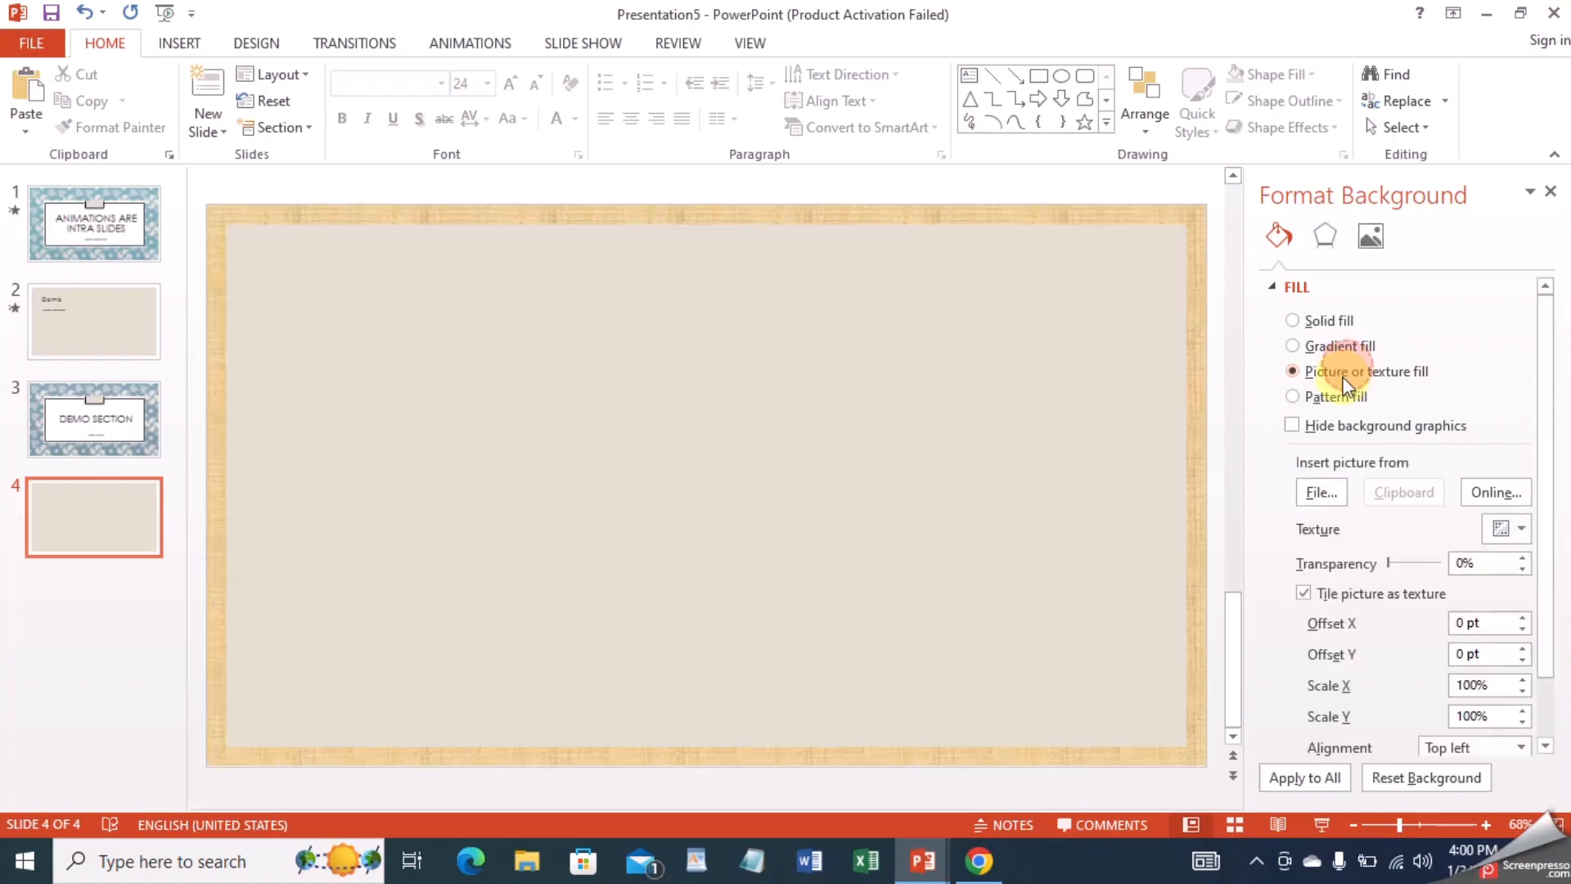
pyautogui.click(1331, 400)
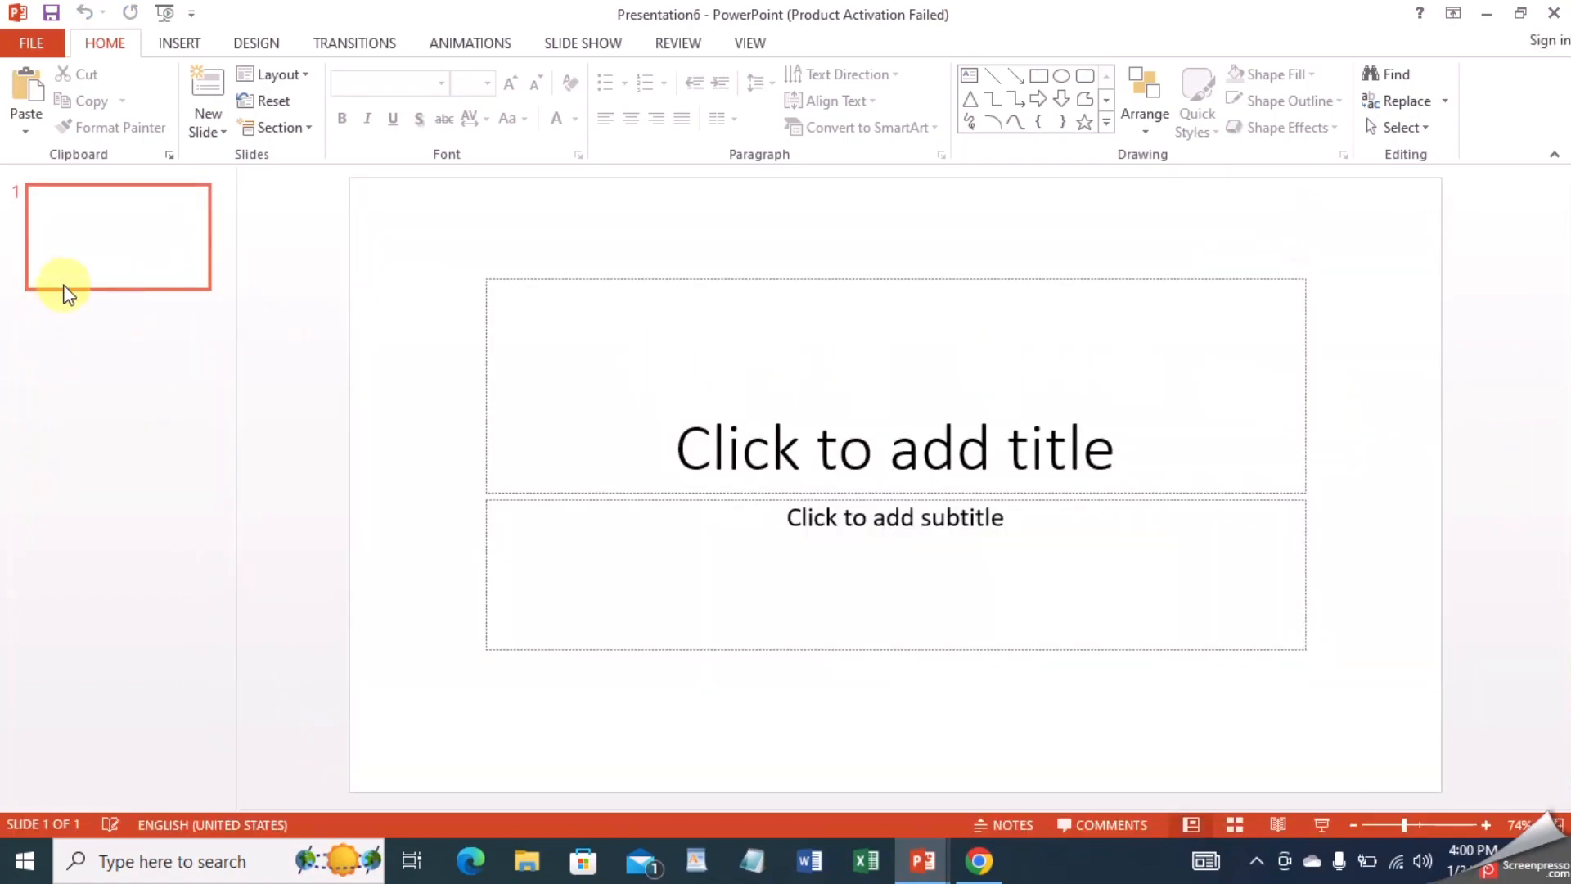
# Set the new presentation's slide to the Blank layout and open its background formatting options.
pyautogui.rightClick(76, 268)
pyautogui.click(263, 74)
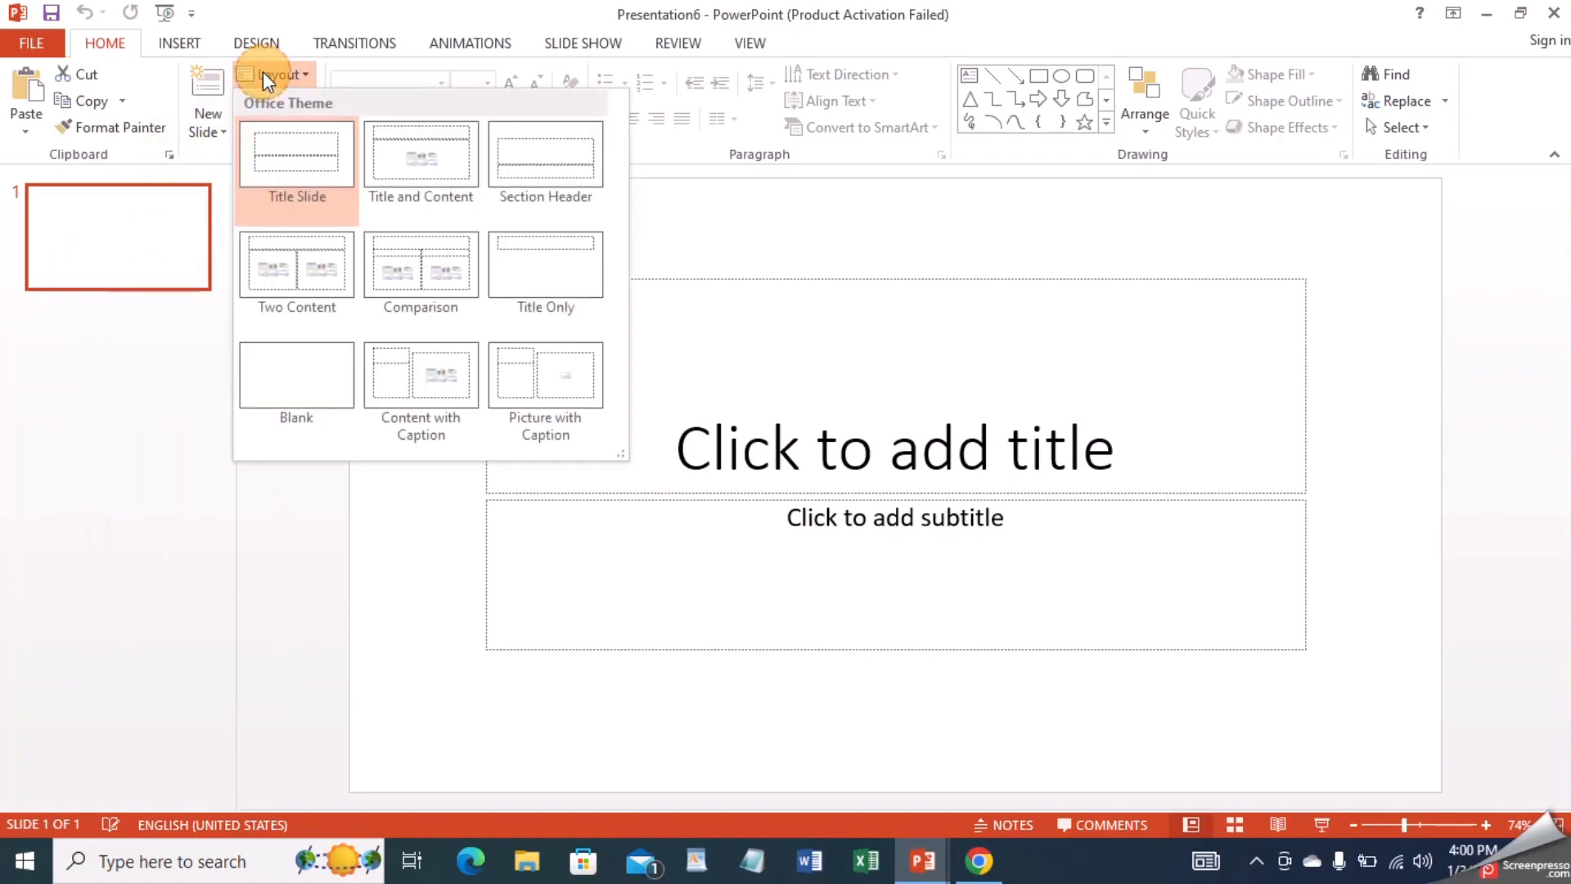
pyautogui.click(317, 375)
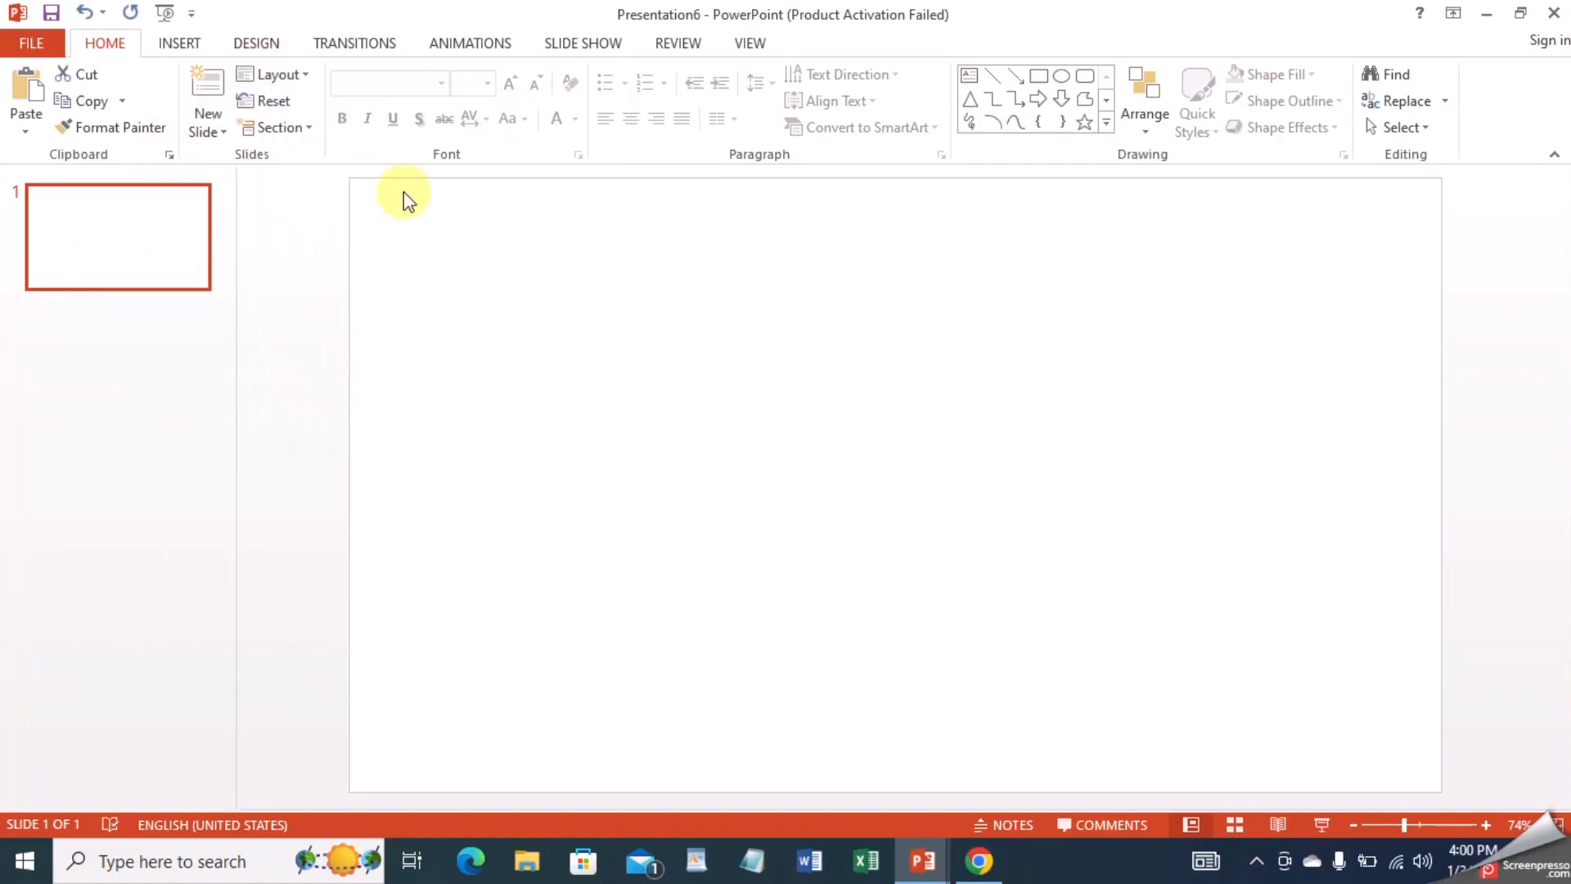
pyautogui.click(259, 37)
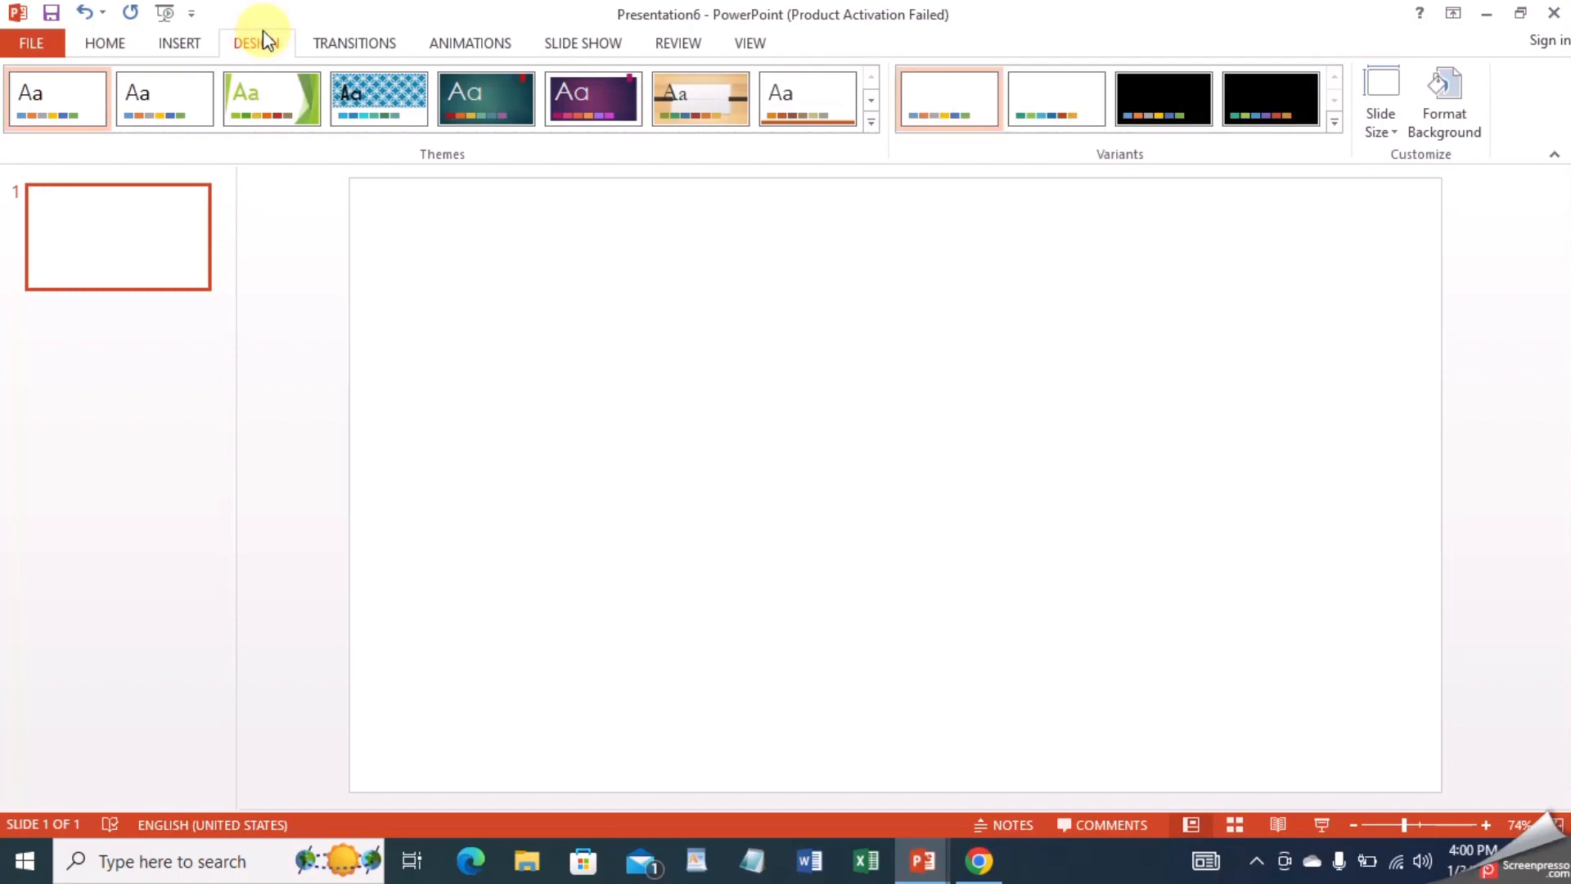
pyautogui.click(1420, 86)
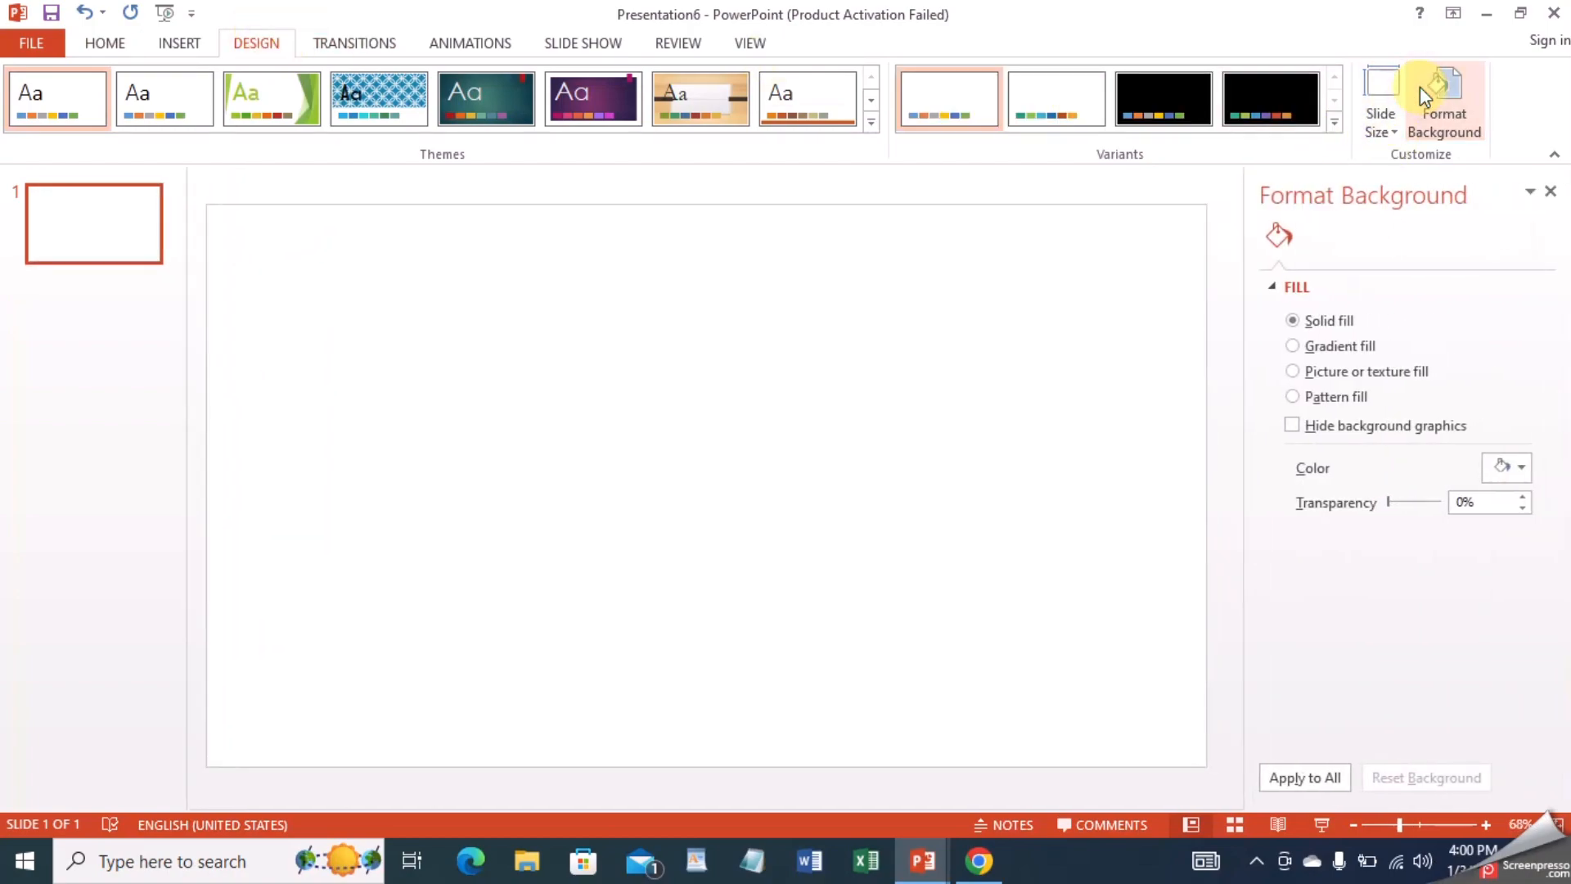
# Give the slide background a gradient fill using the dark gold radial preset.
pyautogui.click(1335, 347)
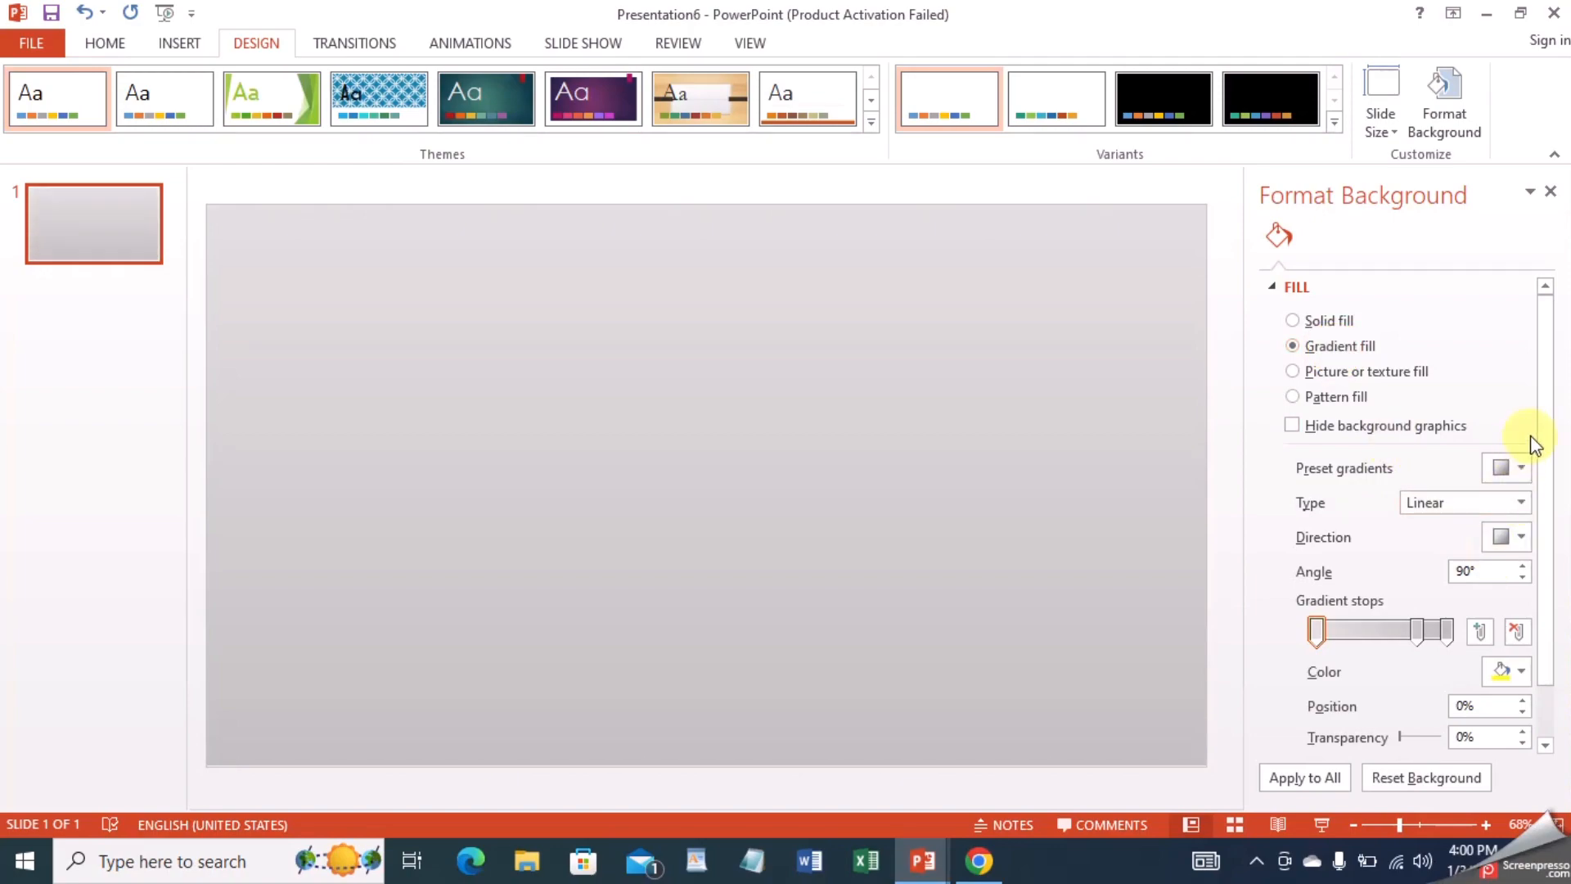
pyautogui.click(1519, 467)
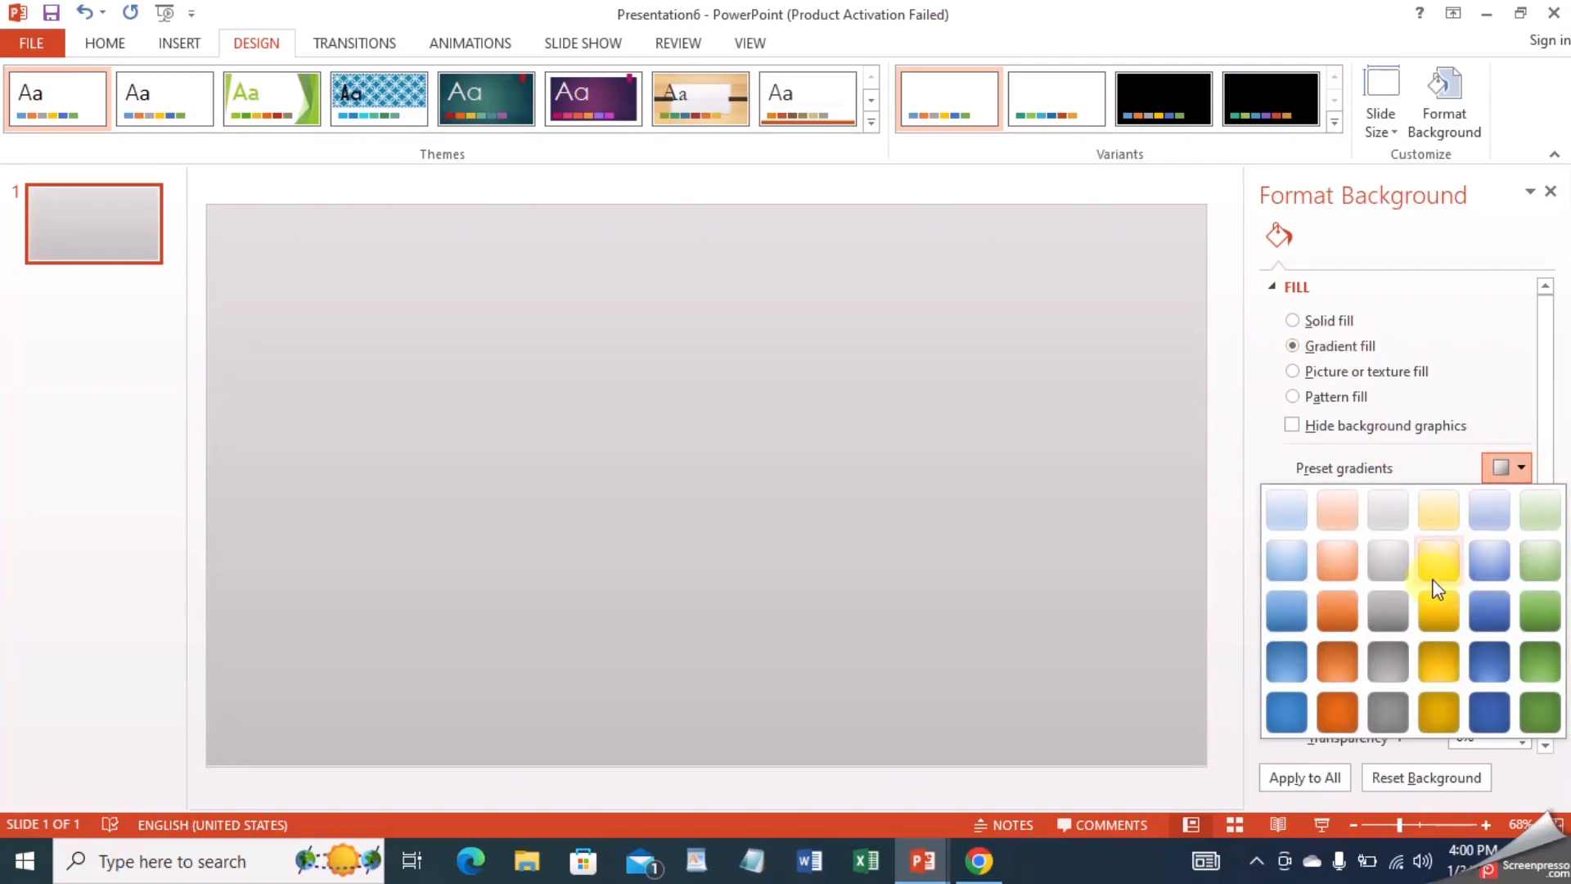
pyautogui.click(1446, 656)
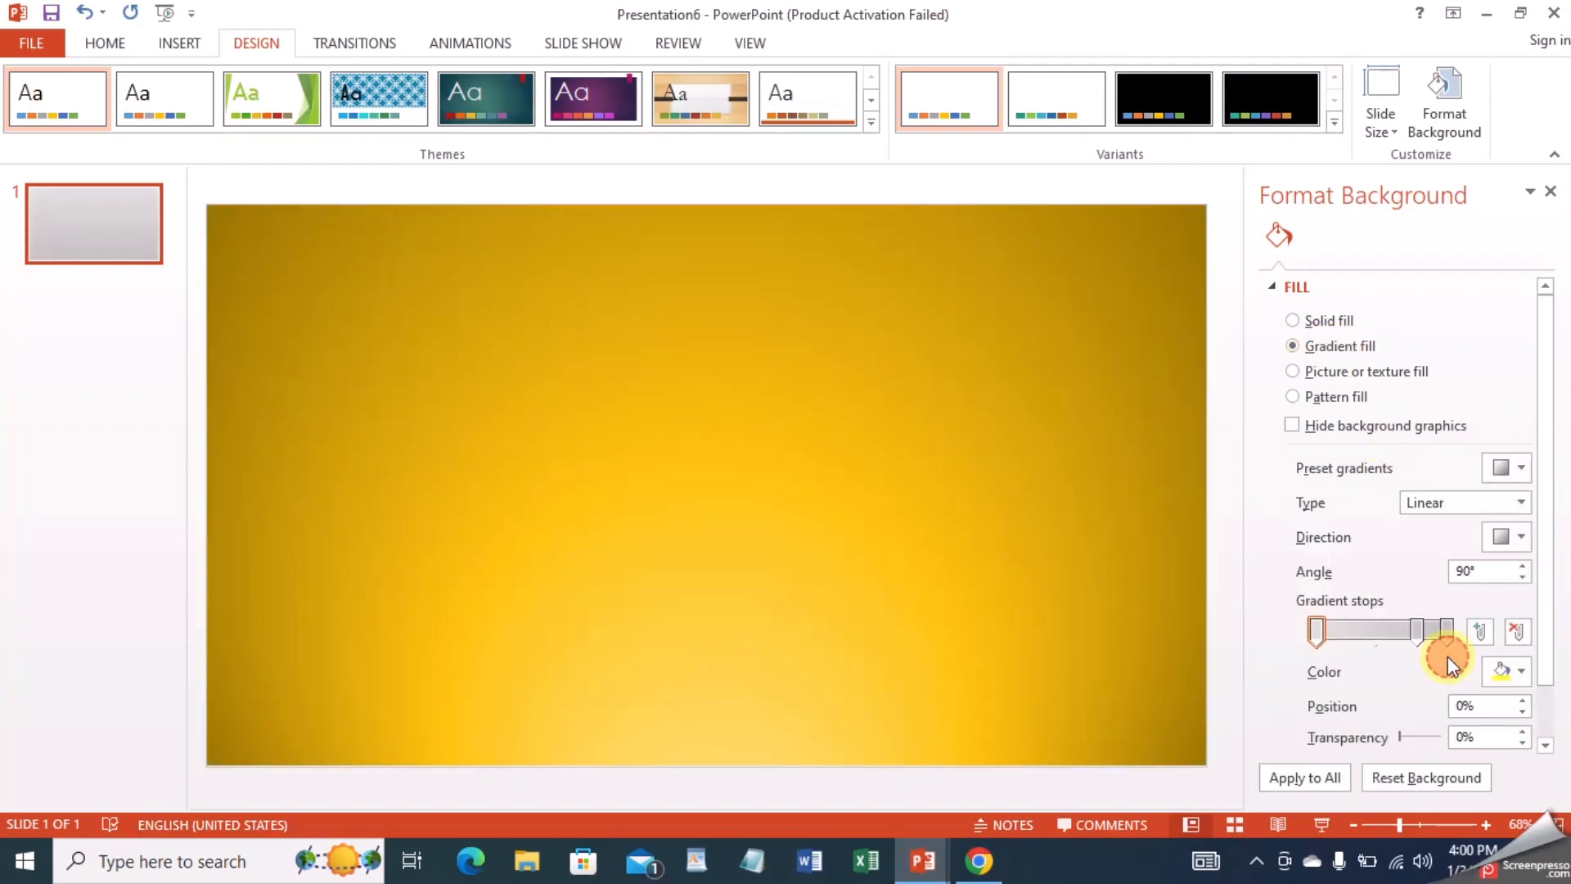
# Examine the preset gradients, gradient types and remaining gradient settings available for the slide background.
pyautogui.click(1511, 467)
pyautogui.click(1522, 467)
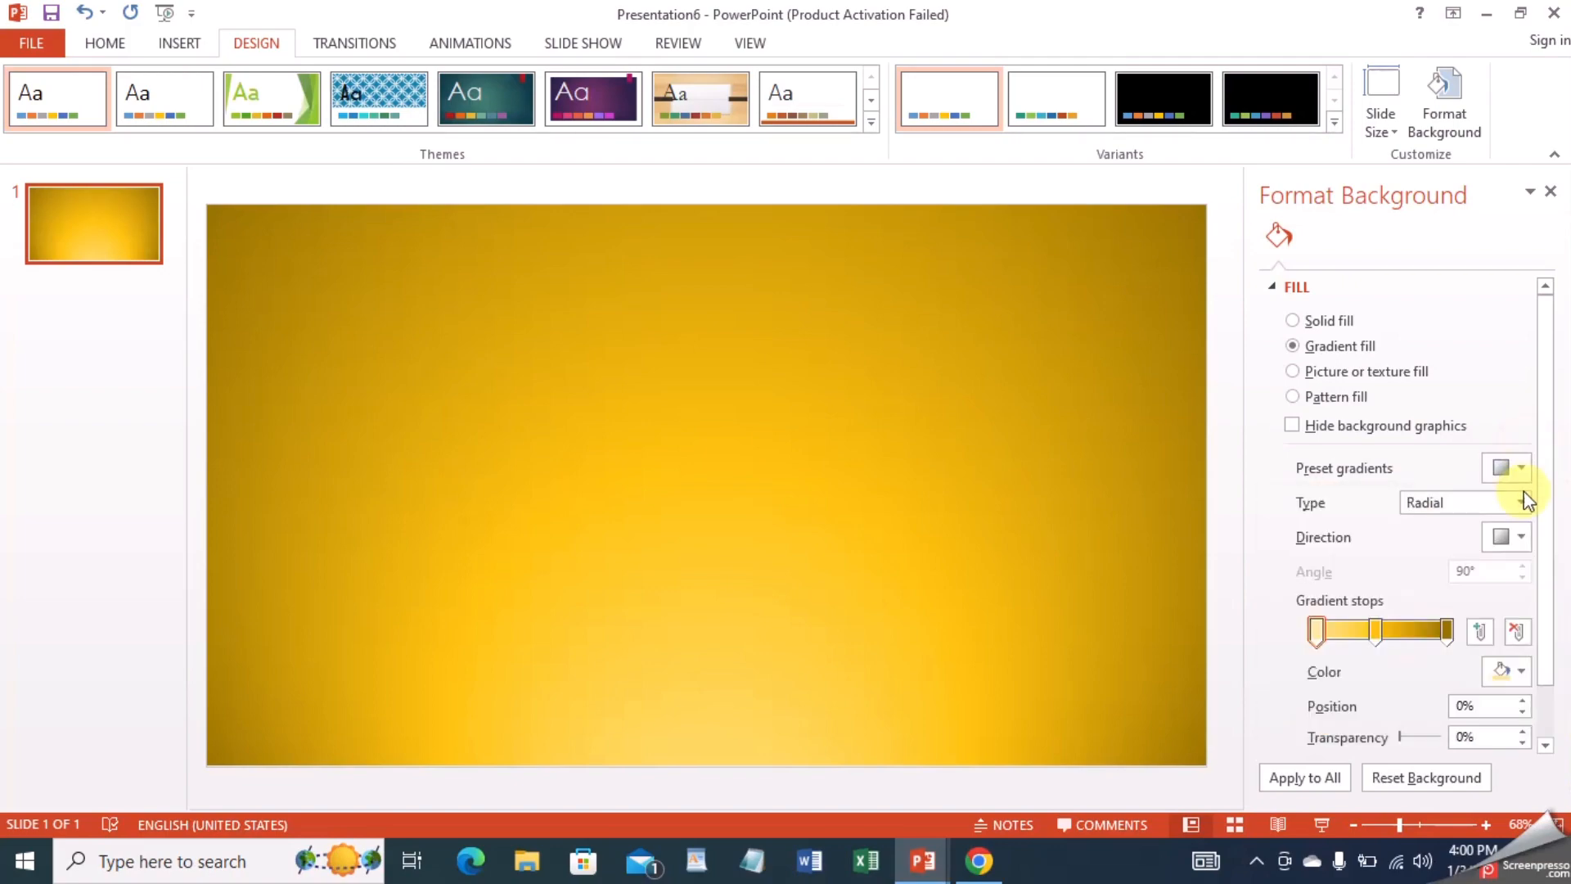
pyautogui.scroll(-2, 1521, 504)
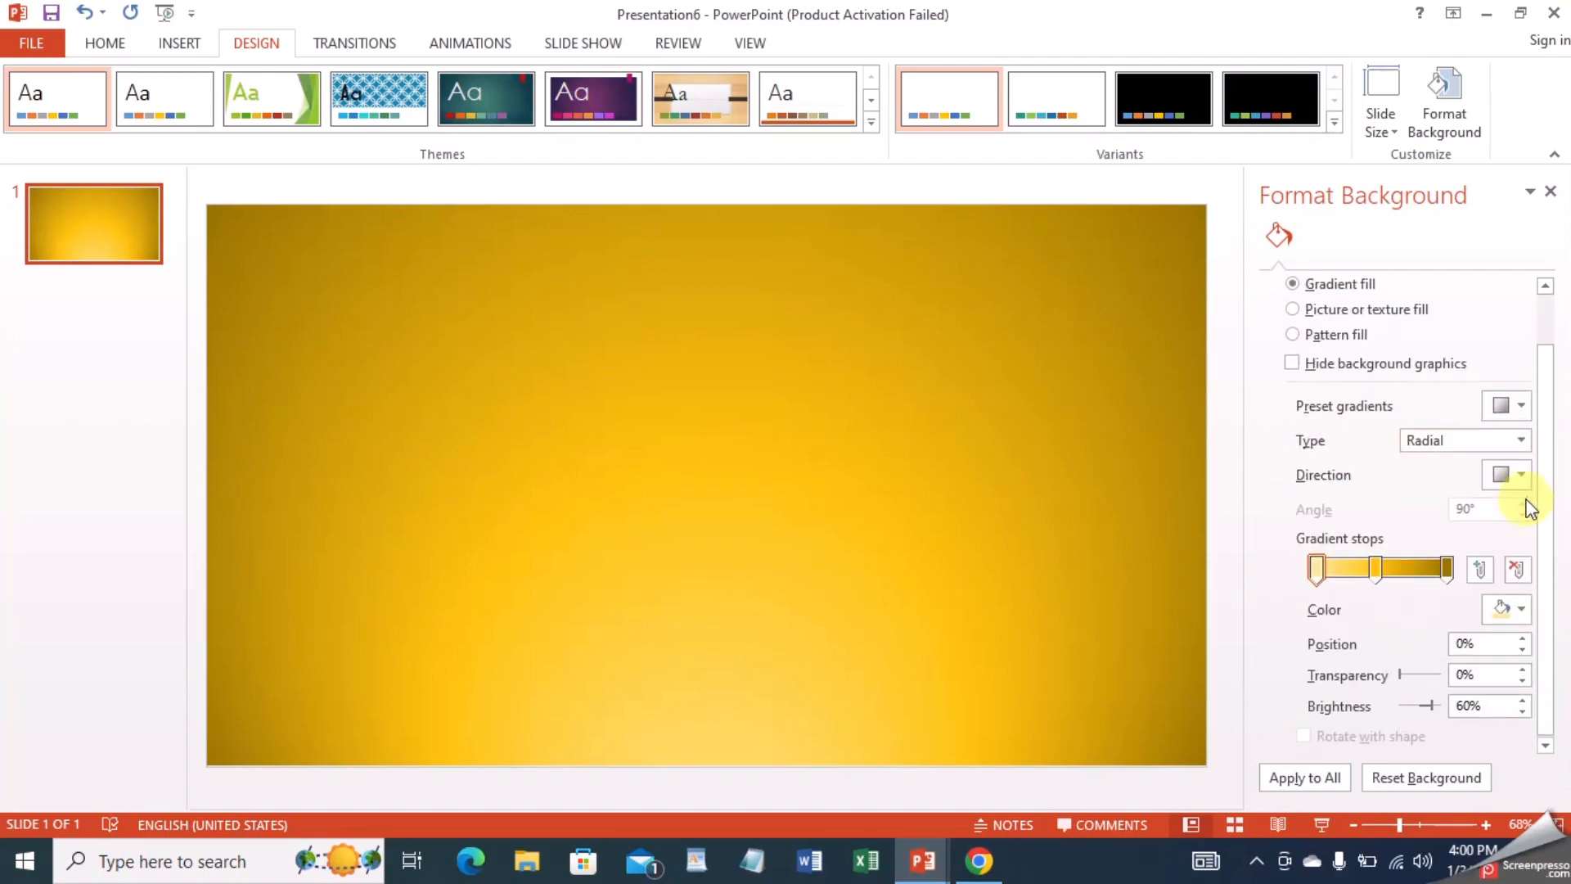
pyautogui.scroll(2, 1521, 503)
pyautogui.click(1520, 497)
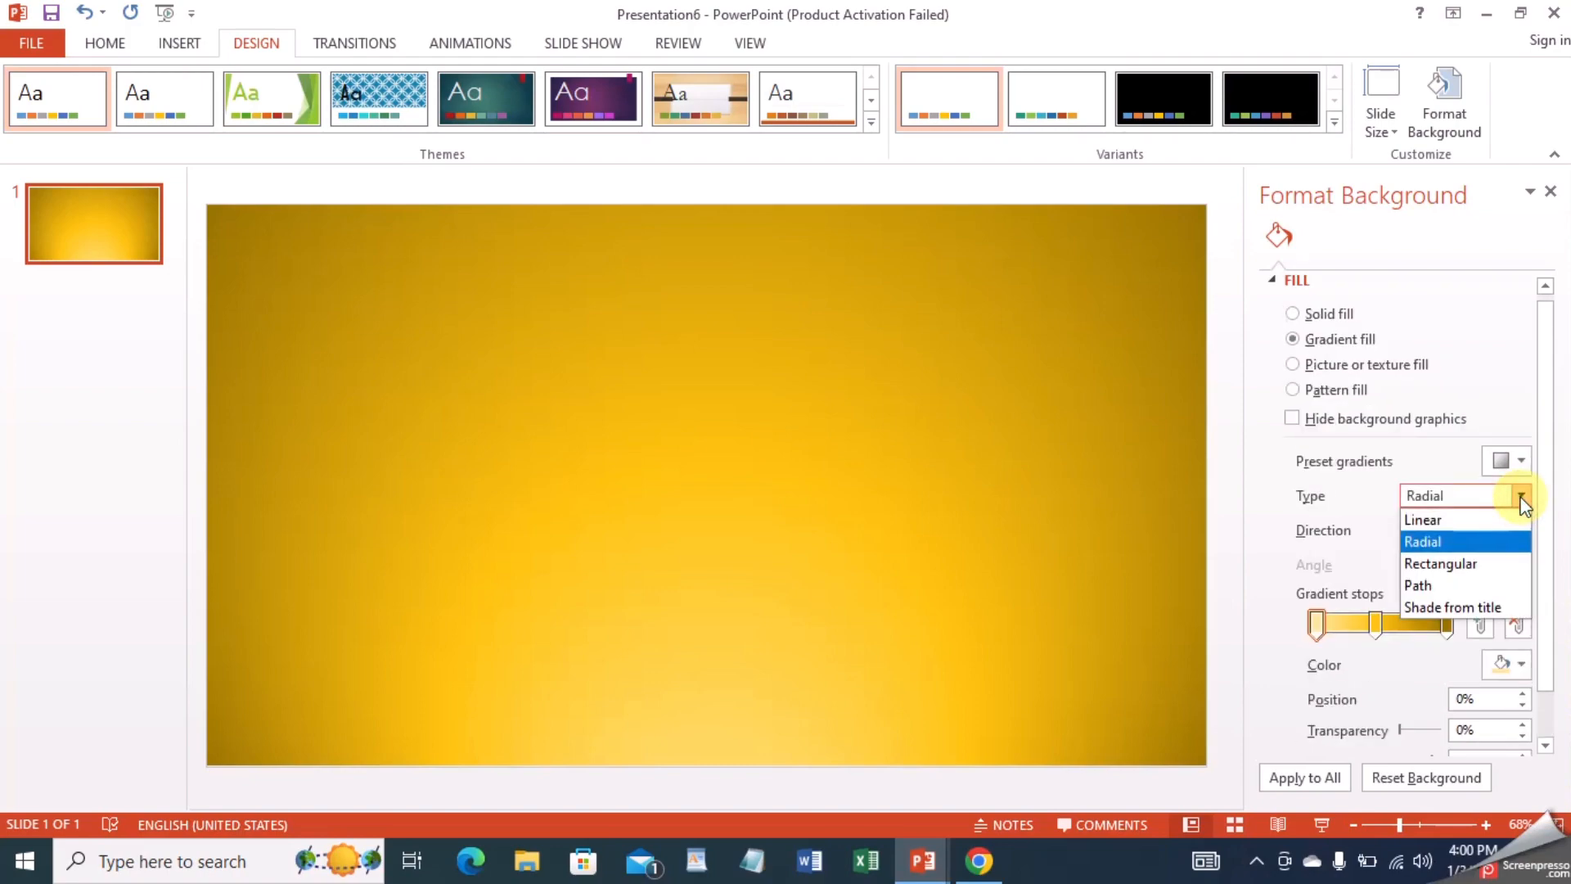
pyautogui.click(1522, 499)
pyautogui.click(1524, 525)
pyautogui.click(1525, 525)
pyautogui.scroll(-2, 1404, 409)
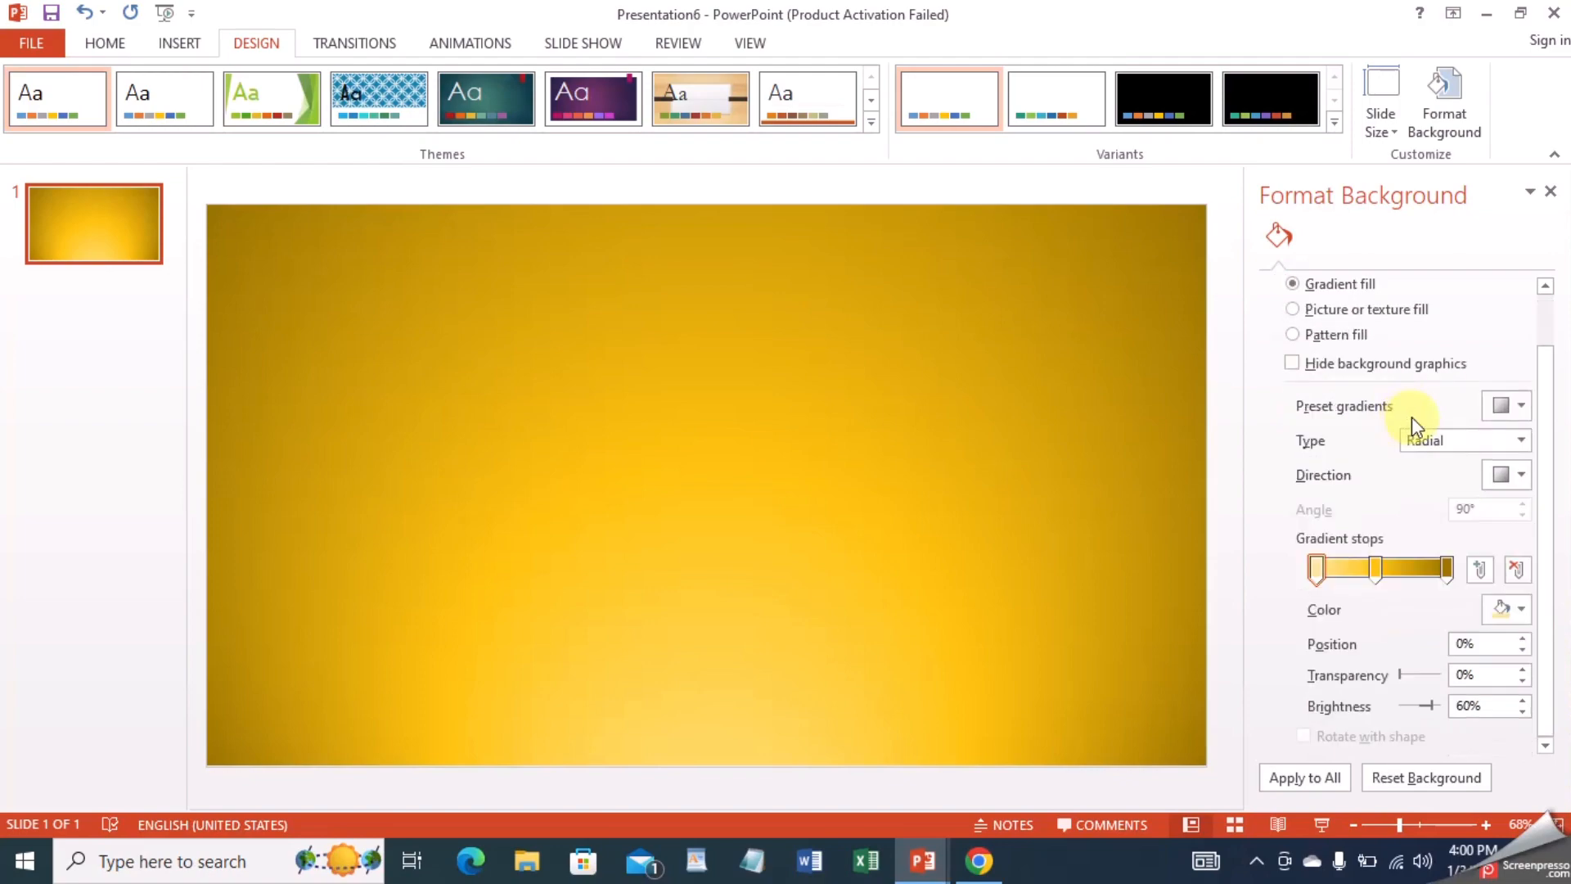
pyautogui.click(1507, 404)
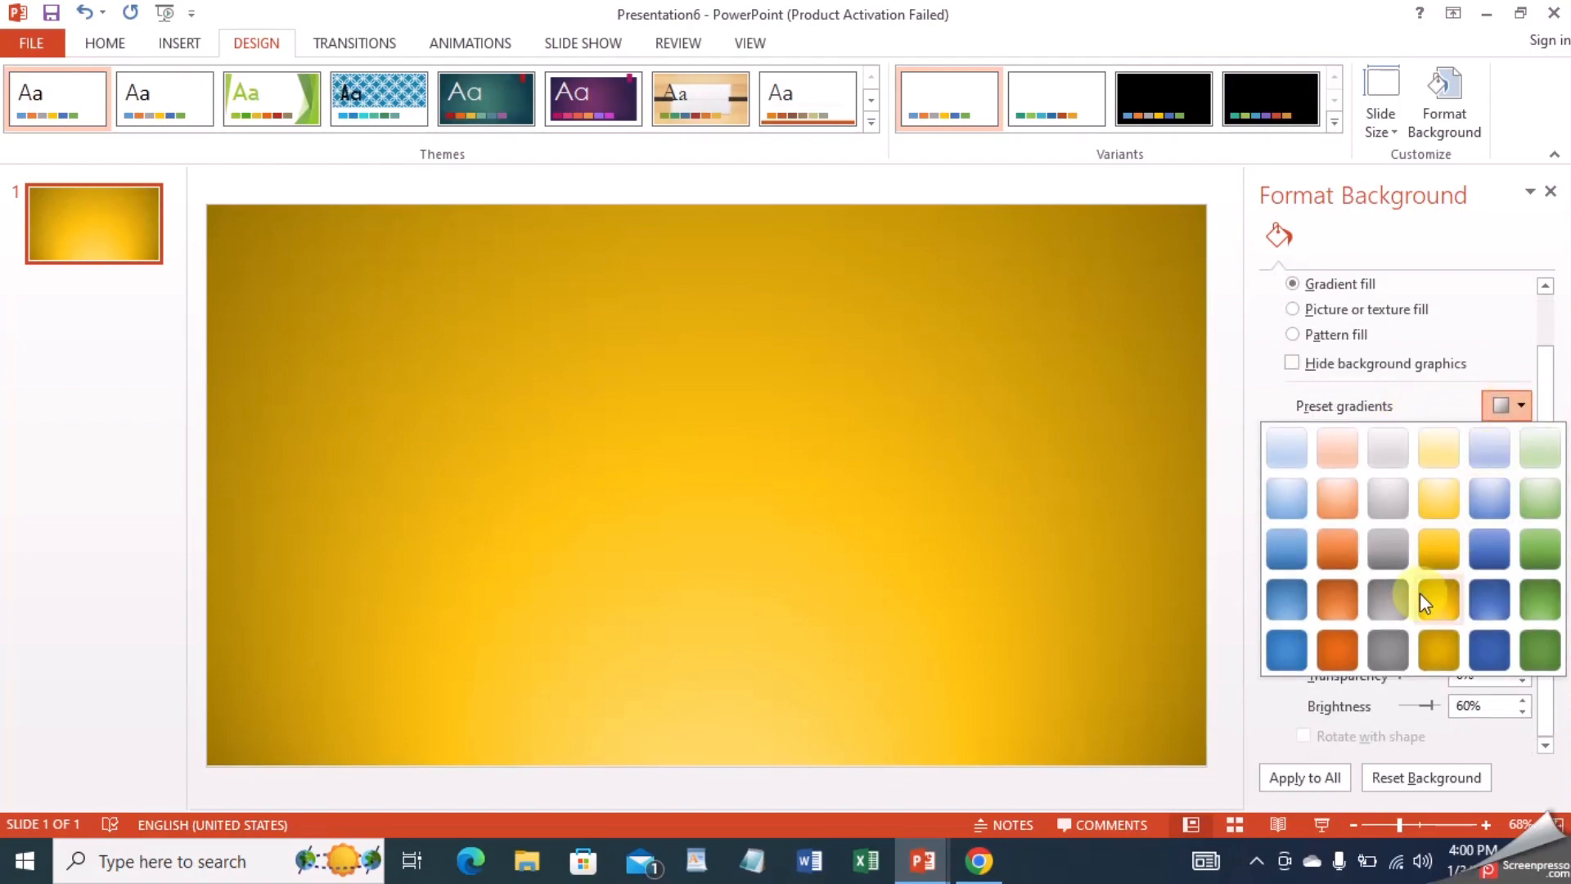
pyautogui.click(1507, 404)
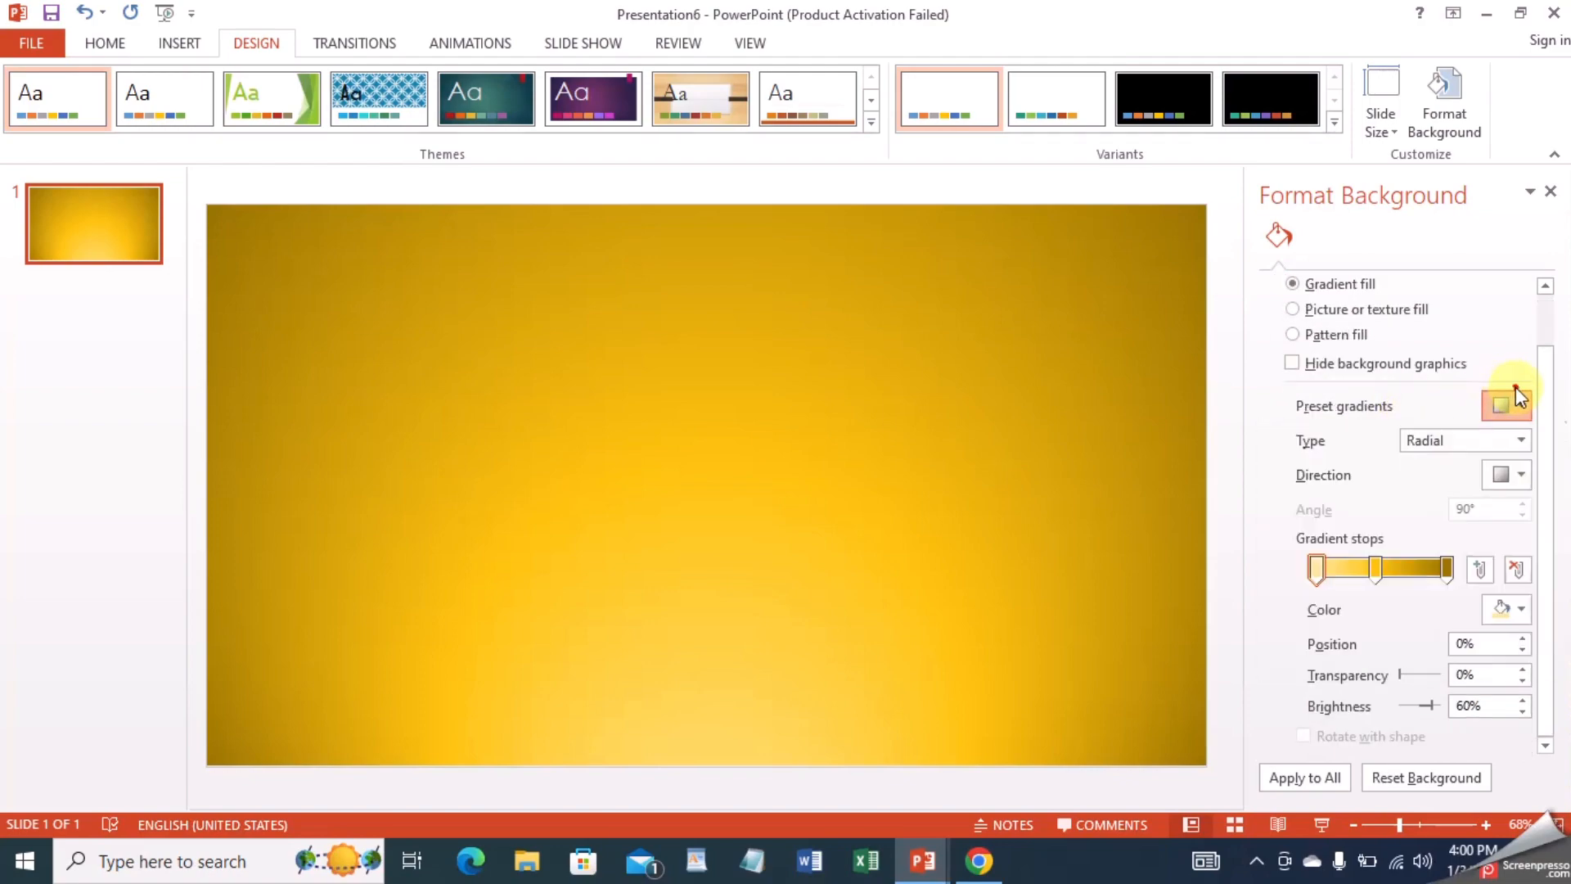
# Apply a pattern fill of solid diamonds to the slide background with the standard Blue as foreground color.
pyautogui.click(1348, 335)
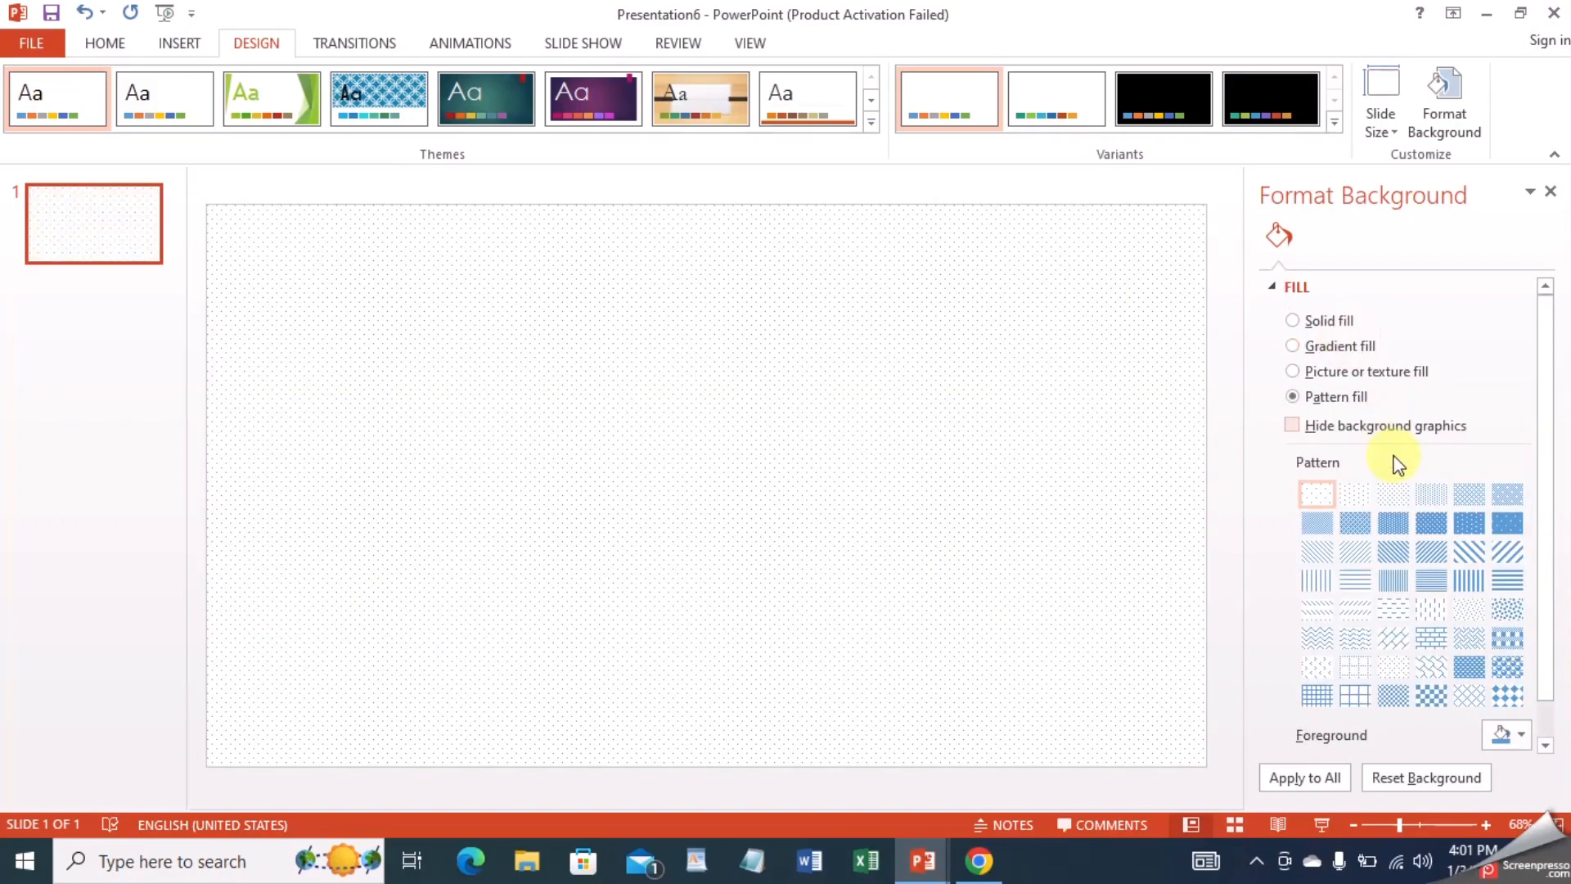
pyautogui.click(1505, 671)
pyautogui.click(1505, 694)
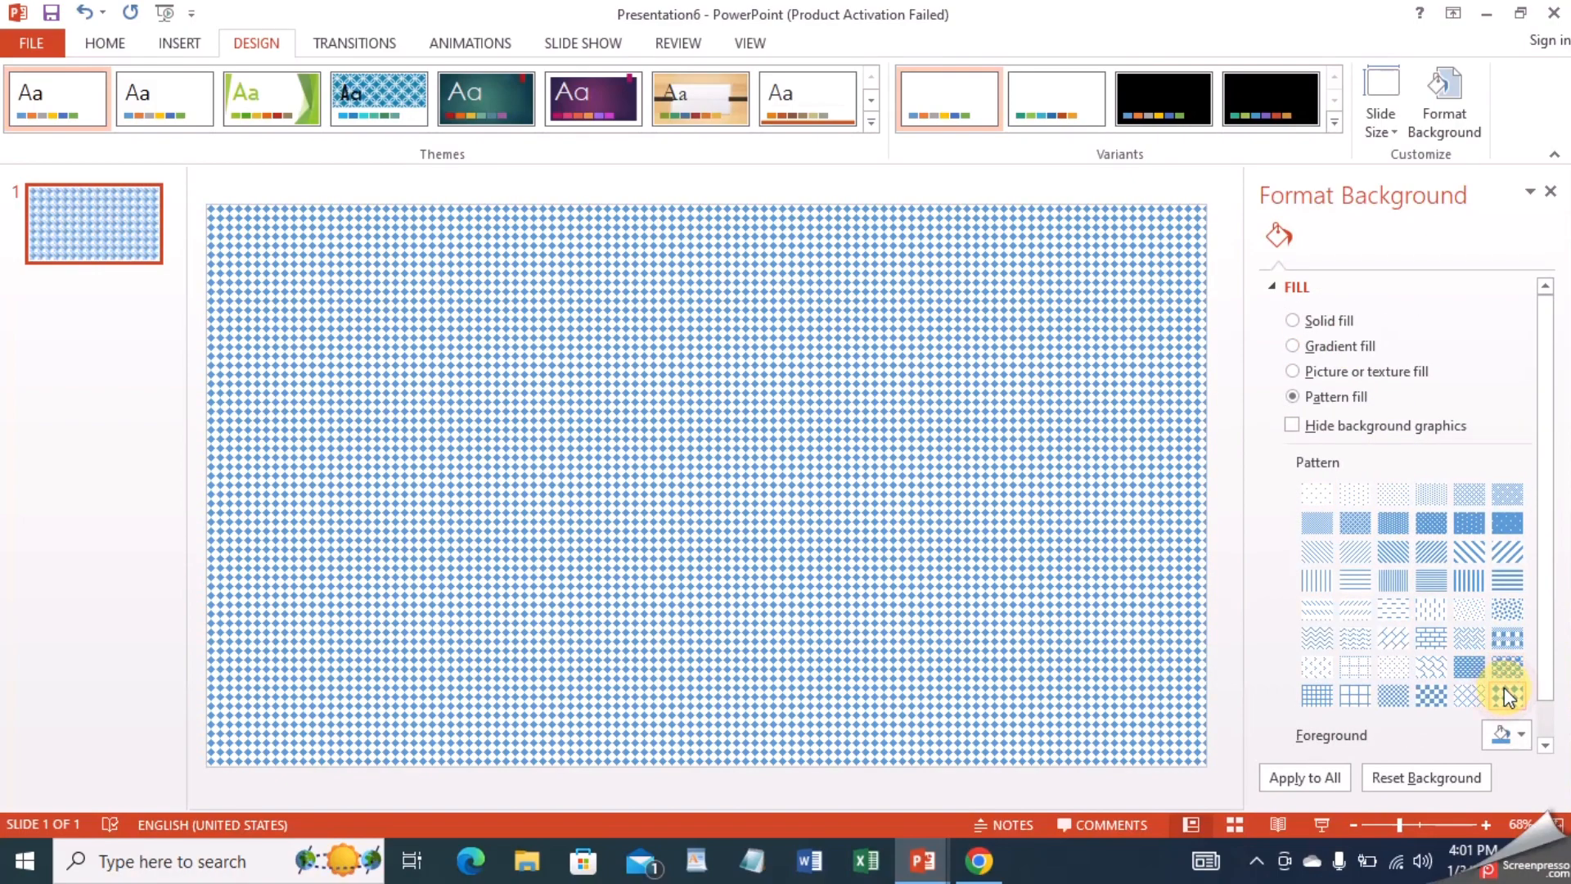
pyautogui.click(1518, 740)
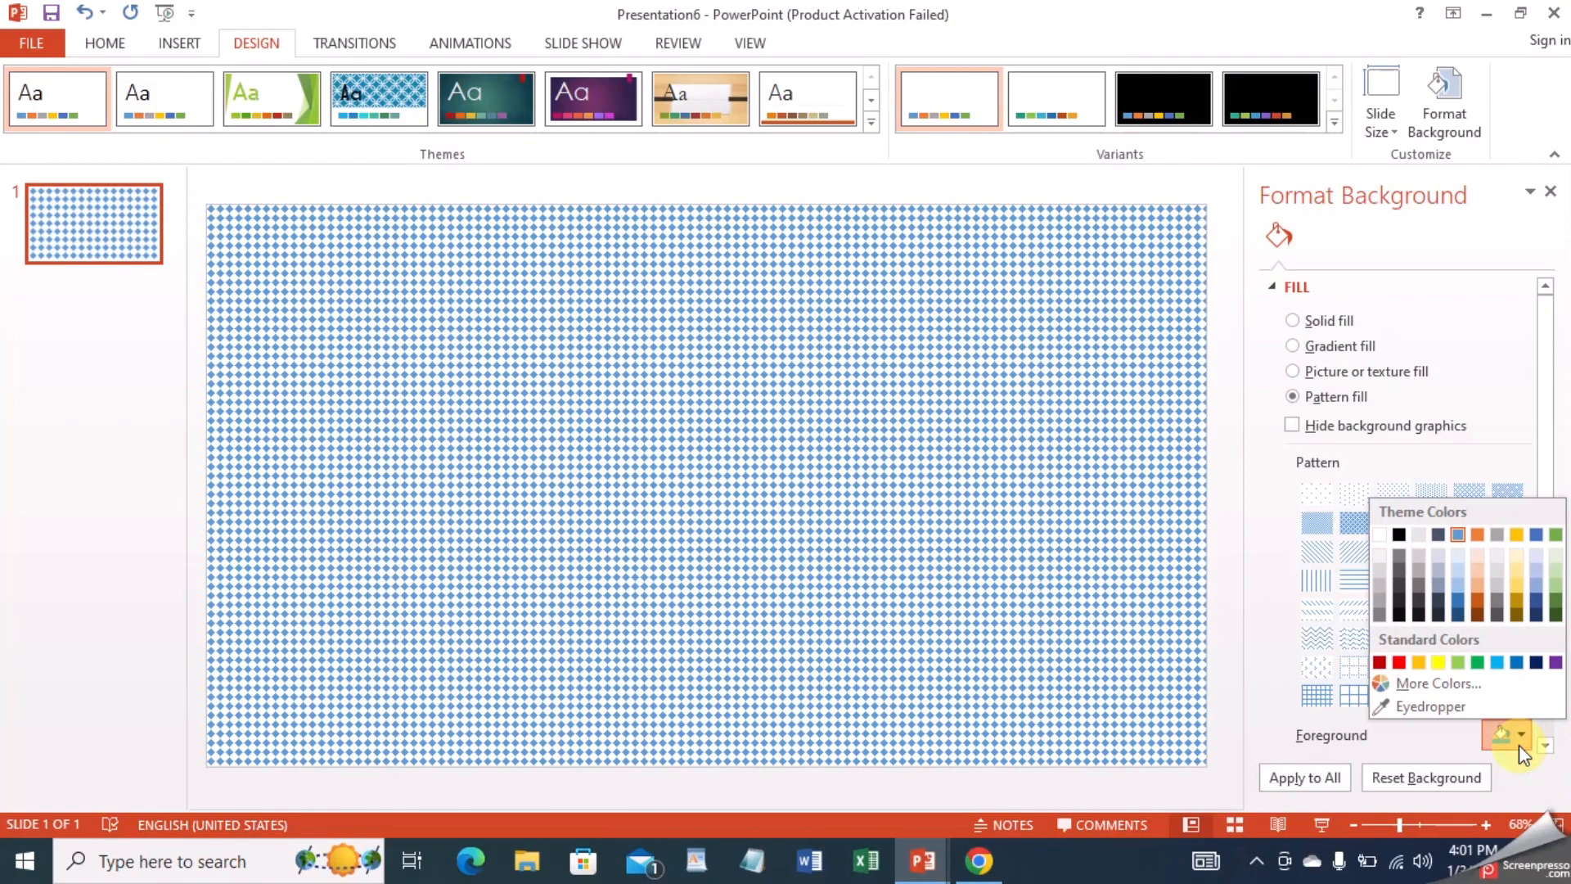
pyautogui.click(1520, 659)
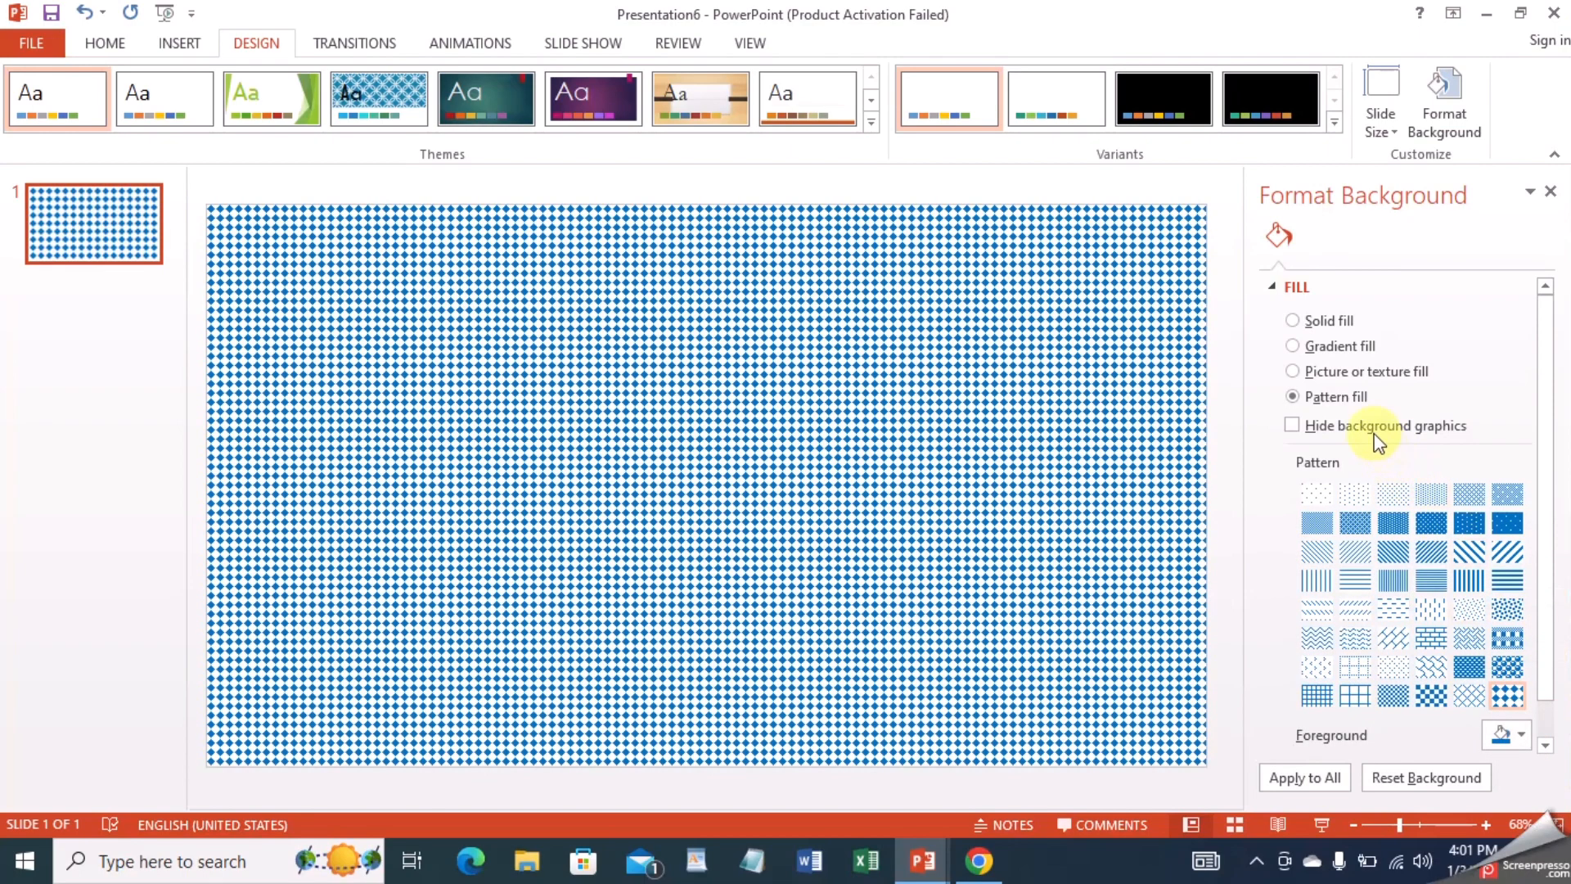
# Fill the slide background with the picture file download and set its transparency to 84%.
pyautogui.click(1371, 372)
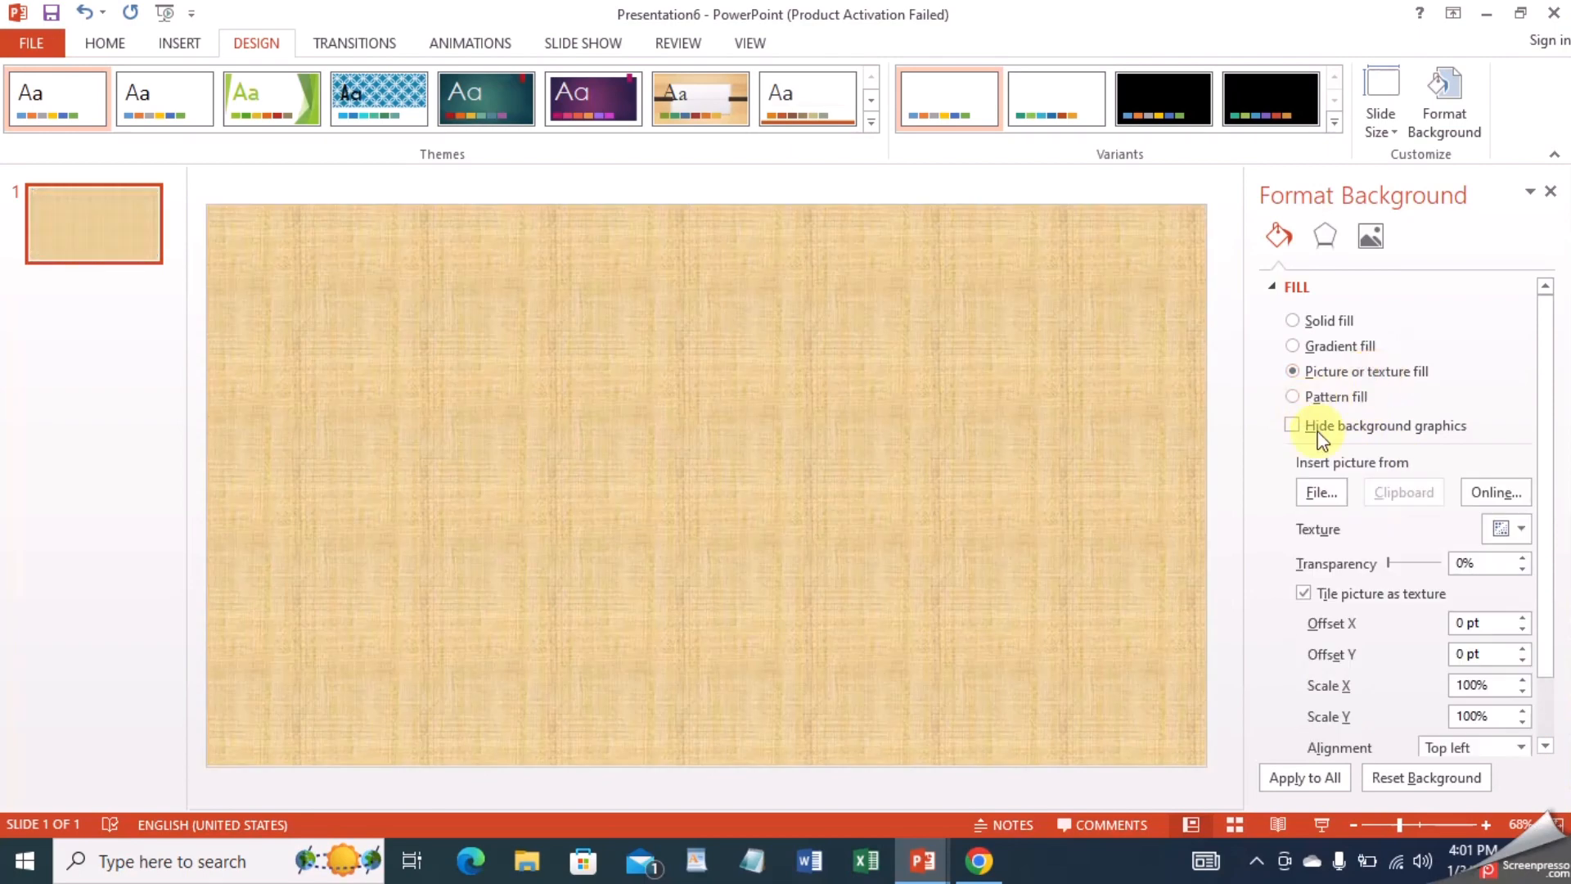
pyautogui.click(1333, 495)
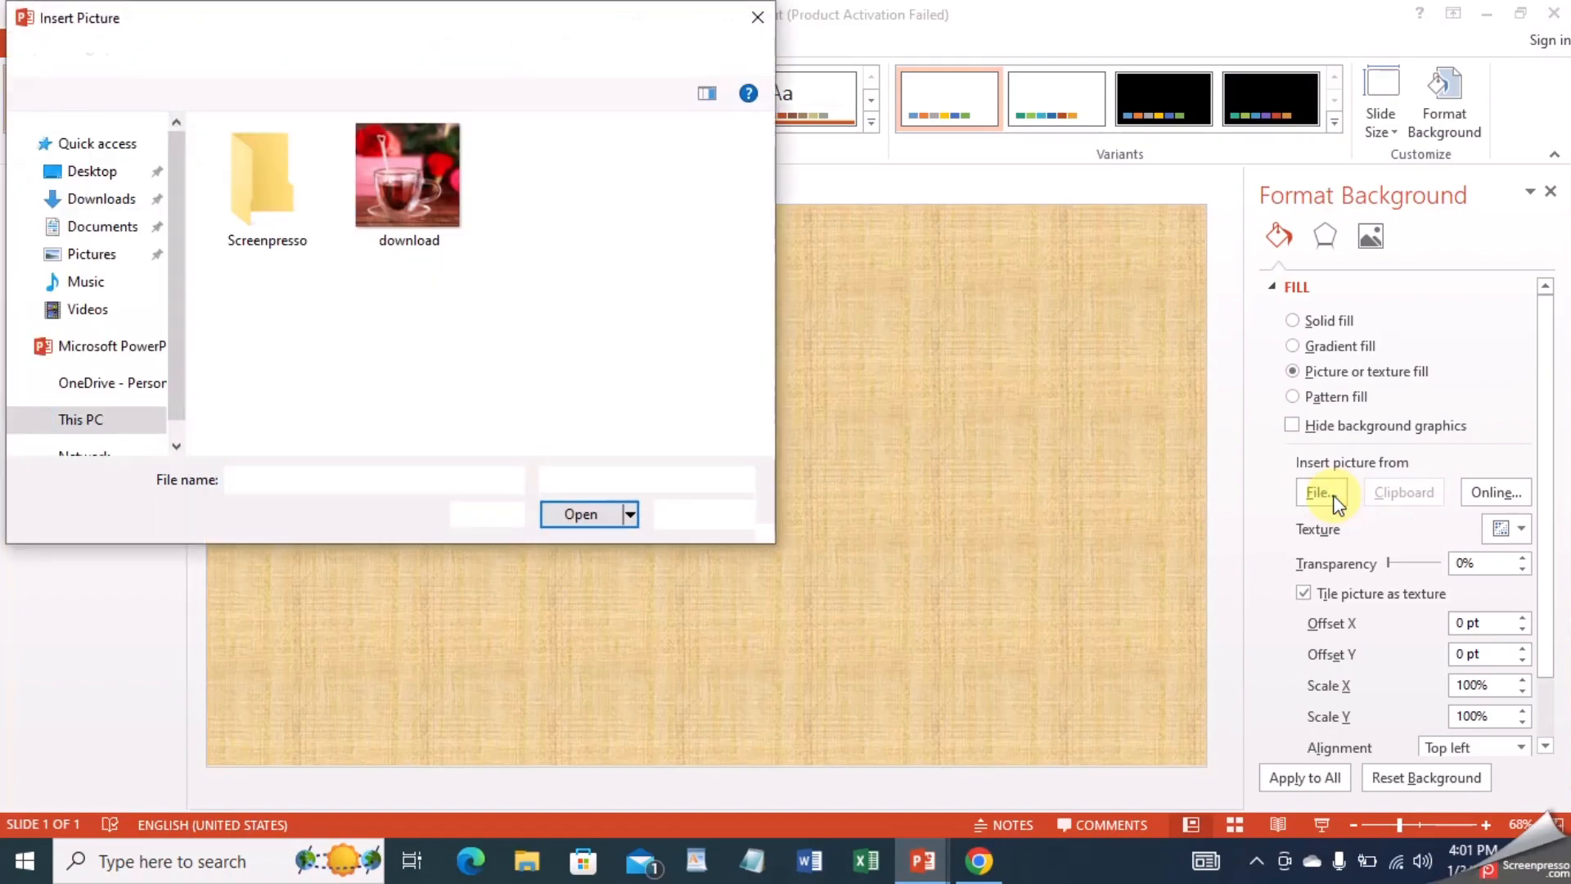
pyautogui.doubleClick(420, 170)
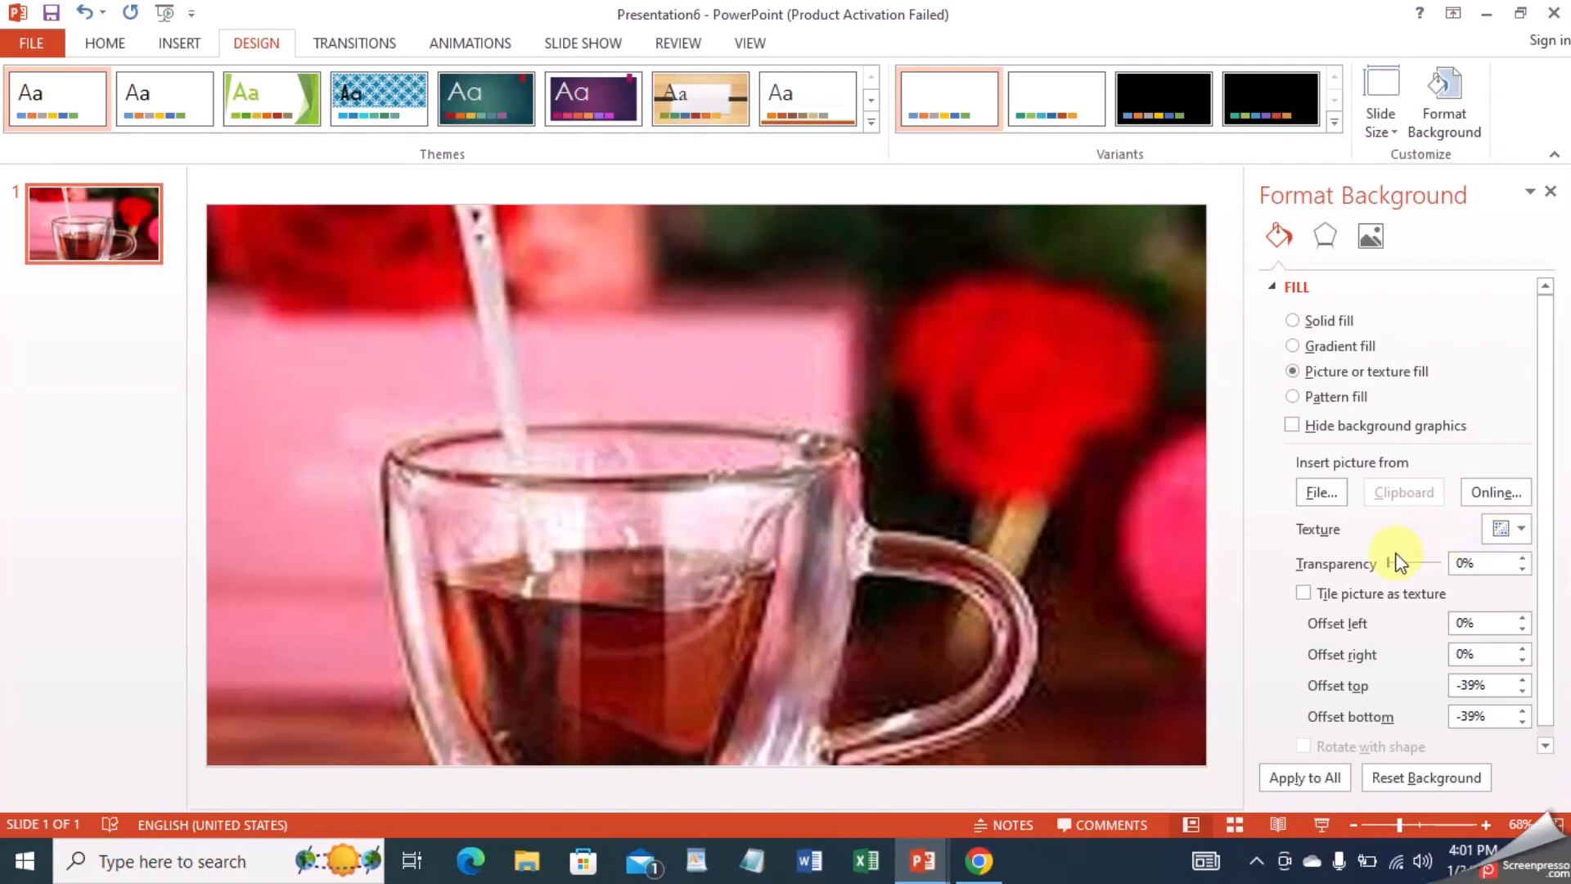
pyautogui.moveTo(1391, 563); pyautogui.dragTo(1435, 561)
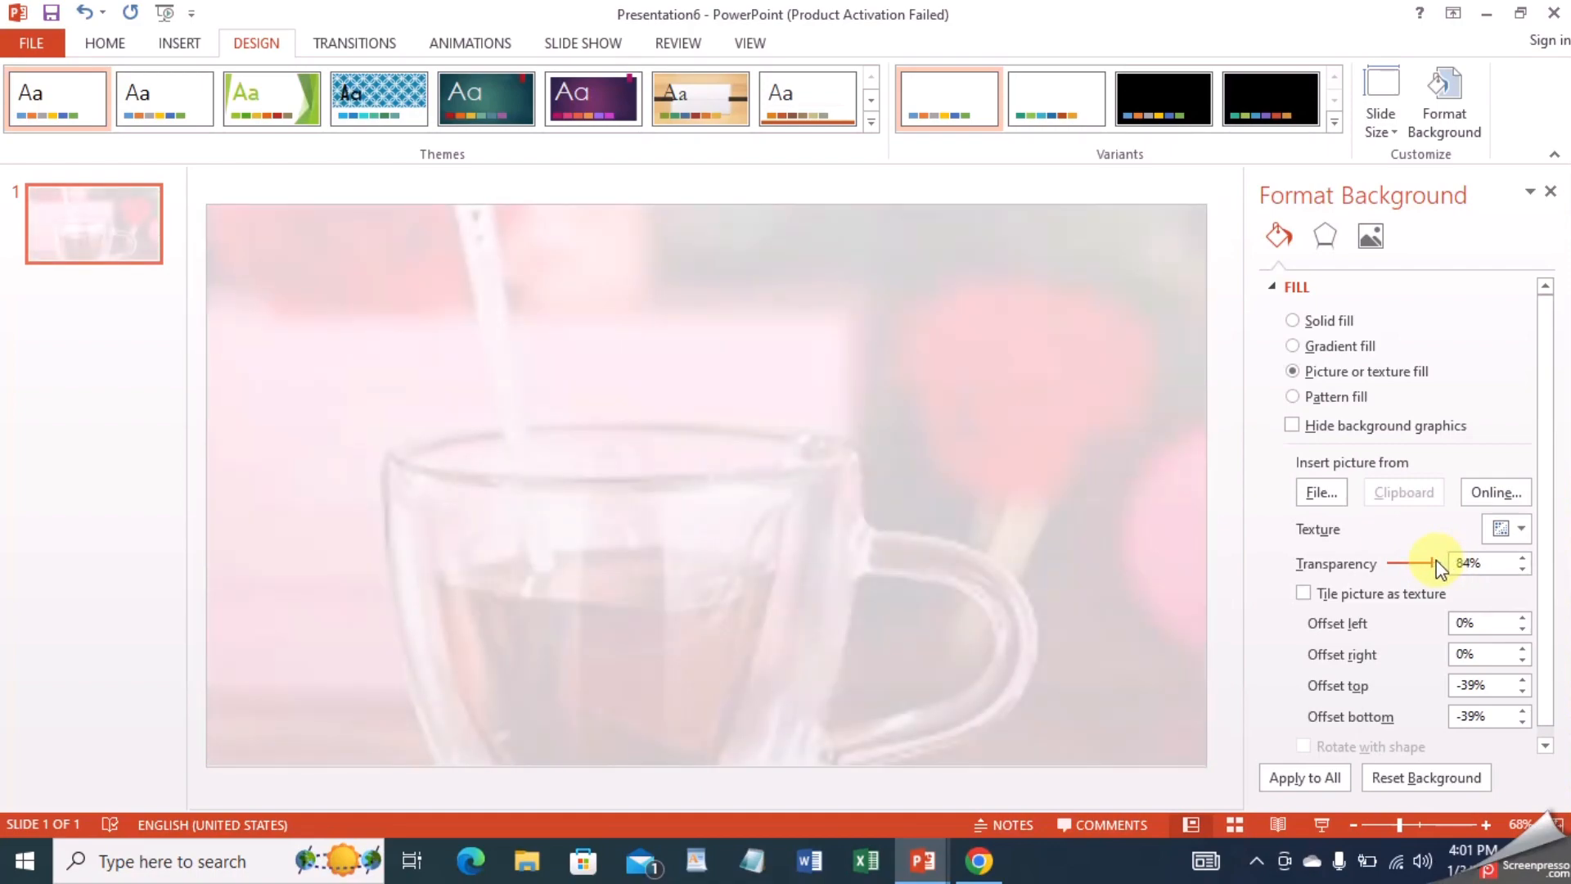
# Tile the background picture as a texture and set its horizontal offset to 54.5 pt.
pyautogui.click(1425, 597)
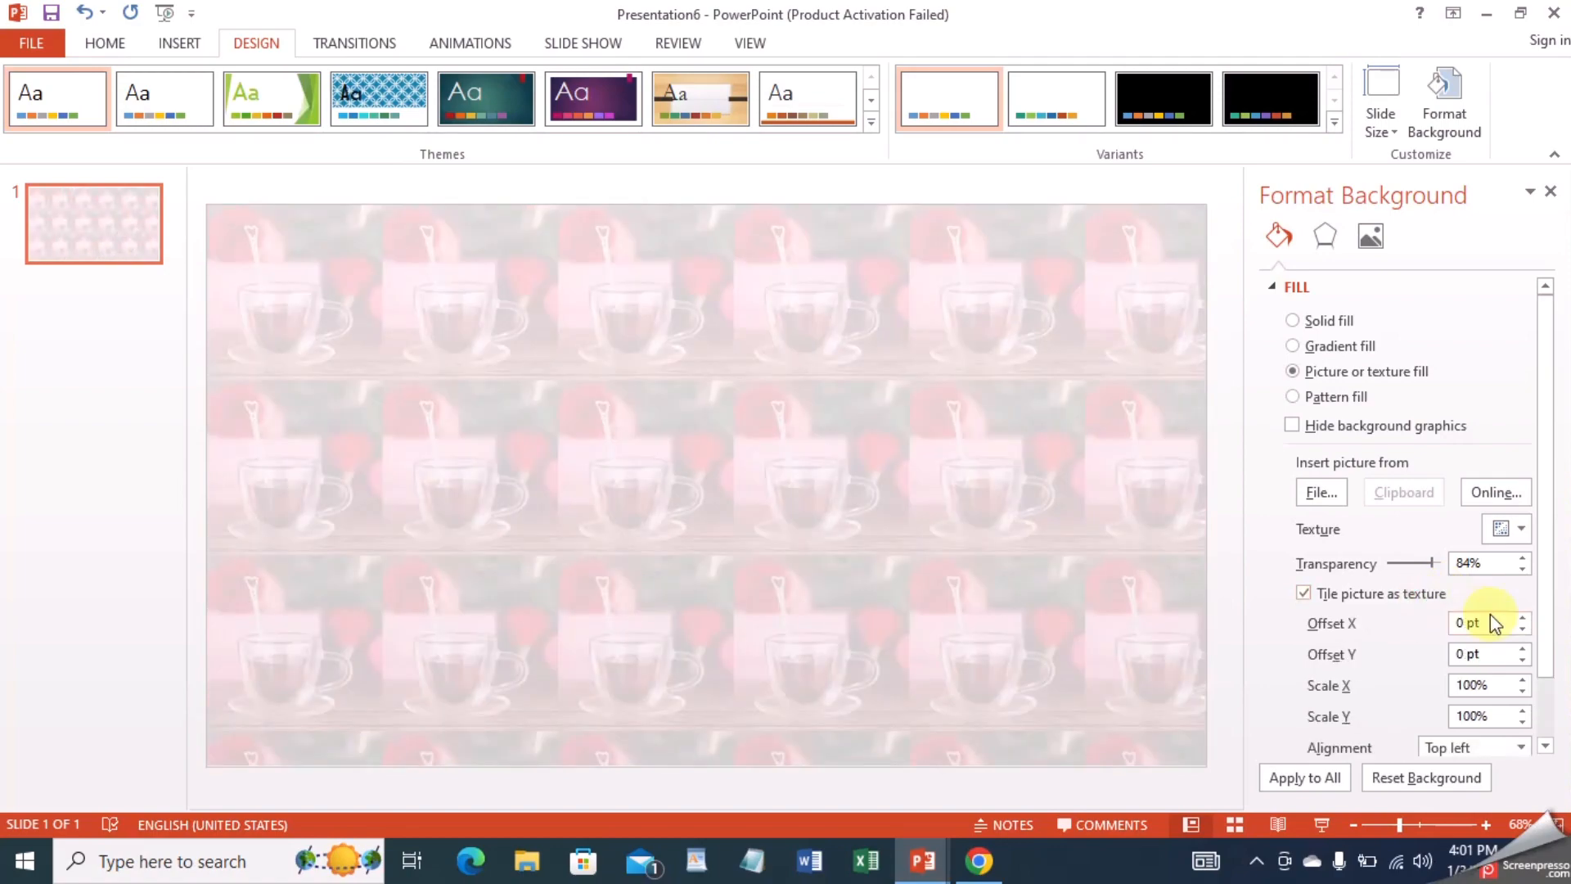
pyautogui.scroll(-2, 1484, 612)
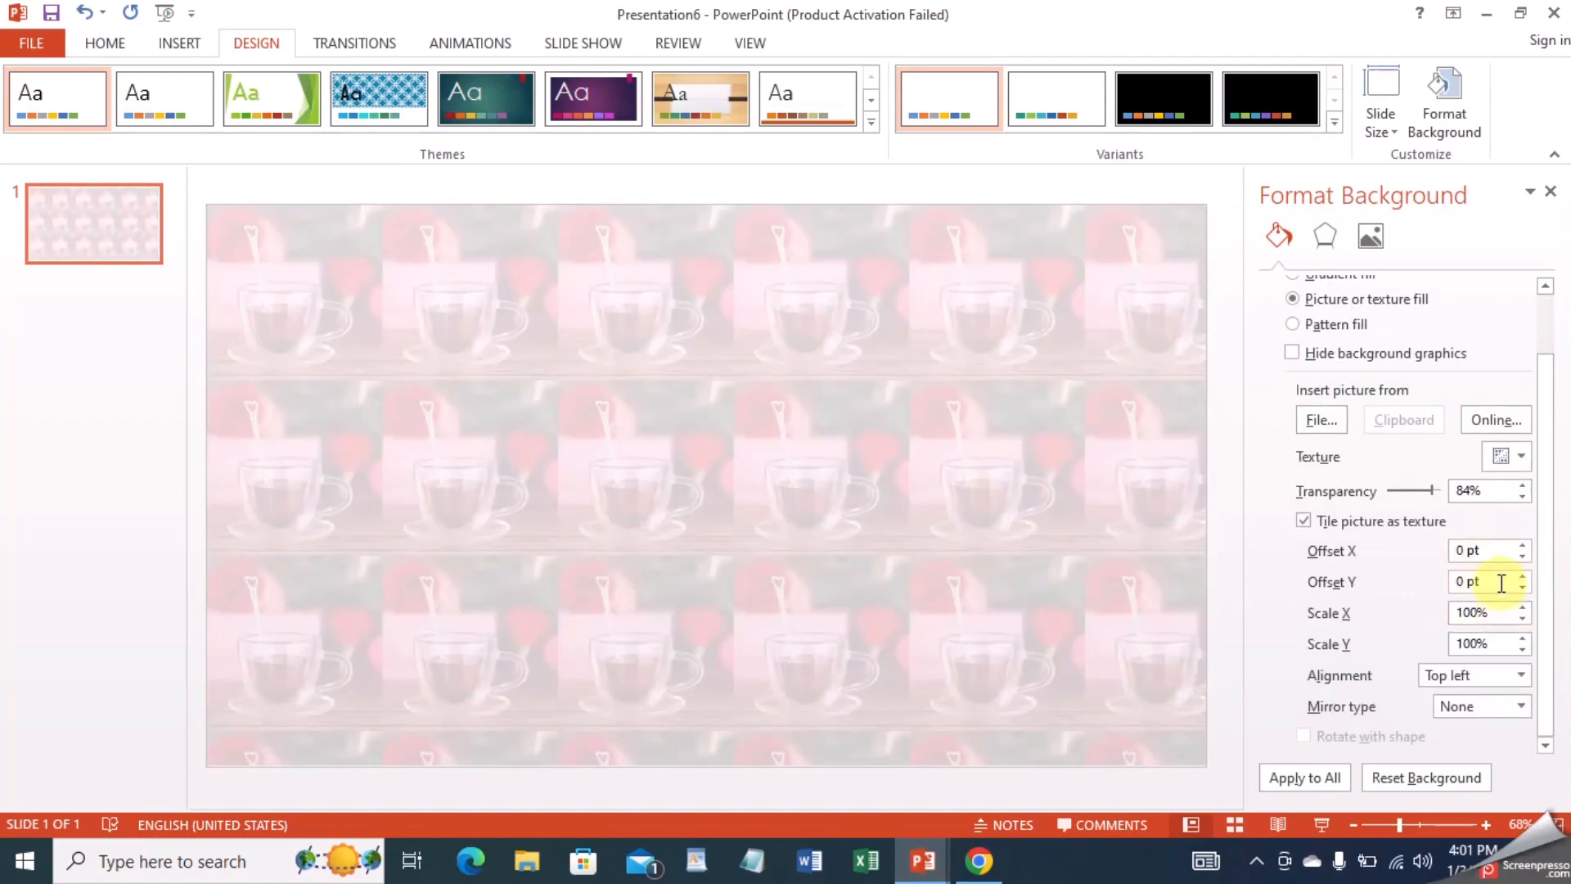
pyautogui.click(1520, 553)
pyautogui.click(1519, 546)
pyautogui.click(1519, 545)
pyautogui.click(1521, 545)
pyautogui.click(1521, 546)
pyautogui.click(1521, 545)
pyautogui.click(1521, 545)
pyautogui.click(1521, 546)
pyautogui.click(1521, 546)
pyautogui.click(1521, 545)
pyautogui.click(1520, 545)
pyautogui.click(1520, 546)
pyautogui.click(1521, 546)
pyautogui.click(1521, 546)
pyautogui.click(1521, 545)
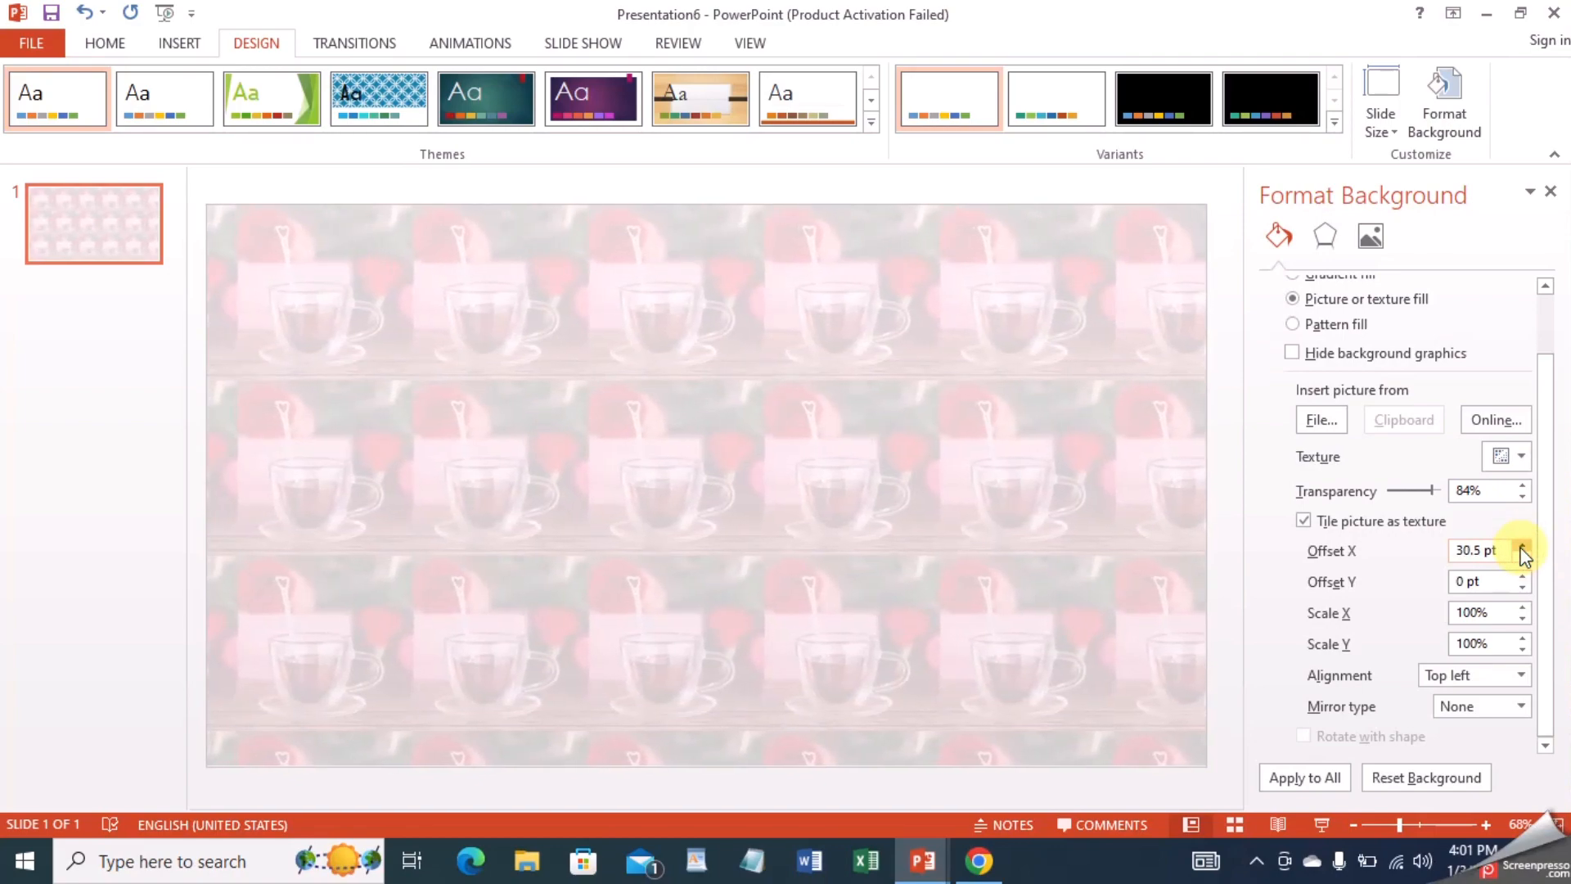
pyautogui.click(1521, 546)
pyautogui.click(1521, 546)
pyautogui.click(1520, 546)
pyautogui.click(1520, 545)
pyautogui.click(1521, 546)
pyautogui.click(1521, 545)
pyautogui.click(1521, 546)
pyautogui.click(1520, 546)
pyautogui.click(1521, 546)
pyautogui.click(1520, 545)
pyautogui.click(1521, 546)
pyautogui.click(1521, 546)
pyautogui.click(1521, 546)
pyautogui.click(1521, 546)
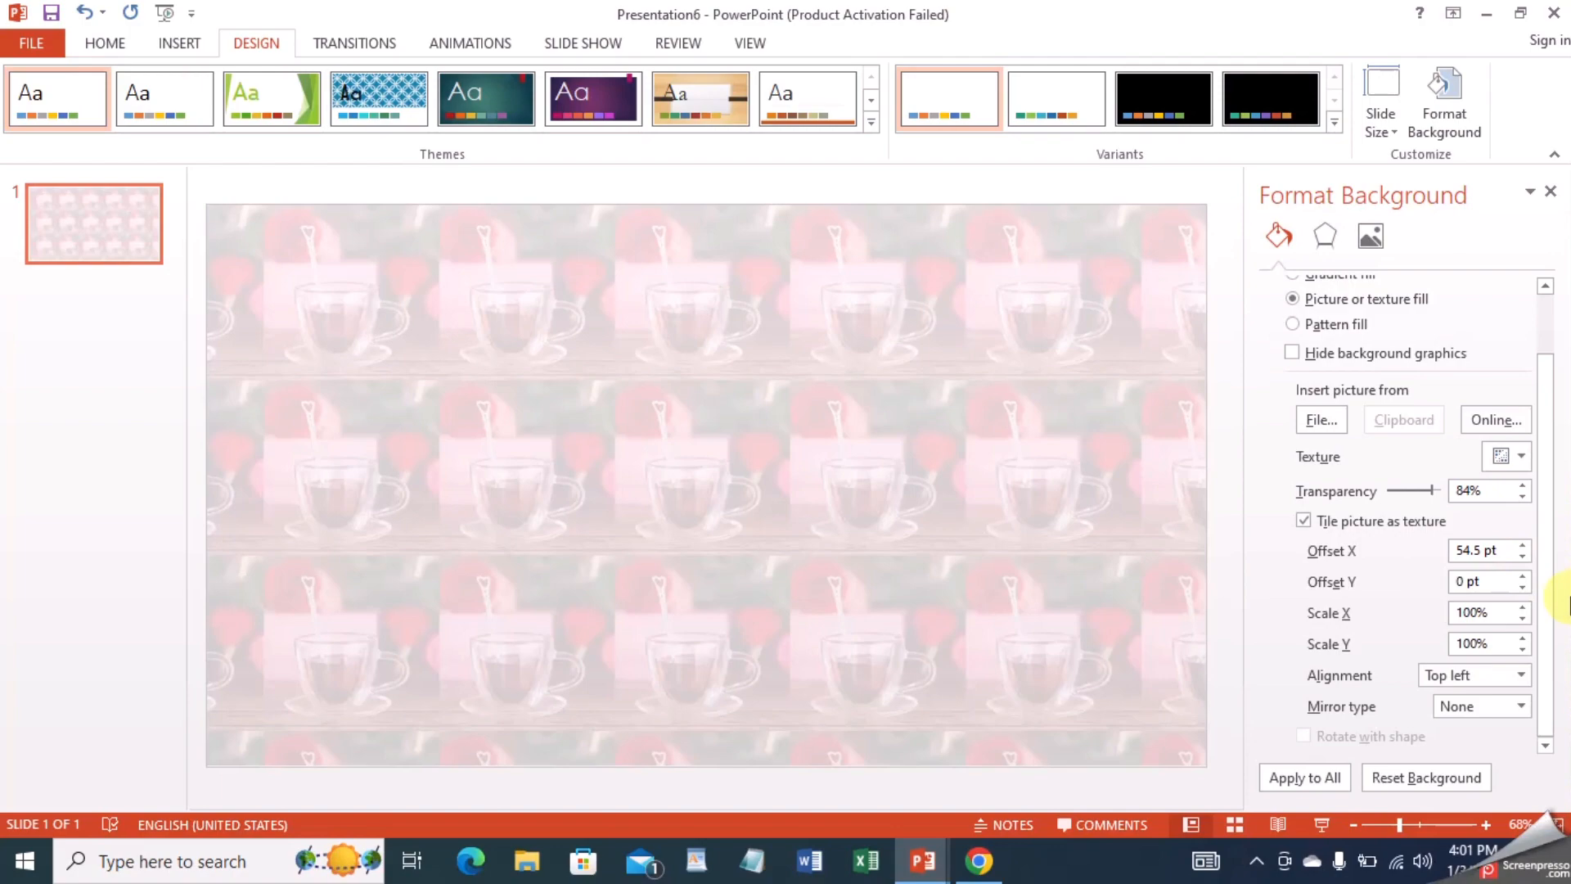
# Try the Horizontal and Vertical mirror types on the tiled background picture and settle on Both.
pyautogui.click(1481, 704)
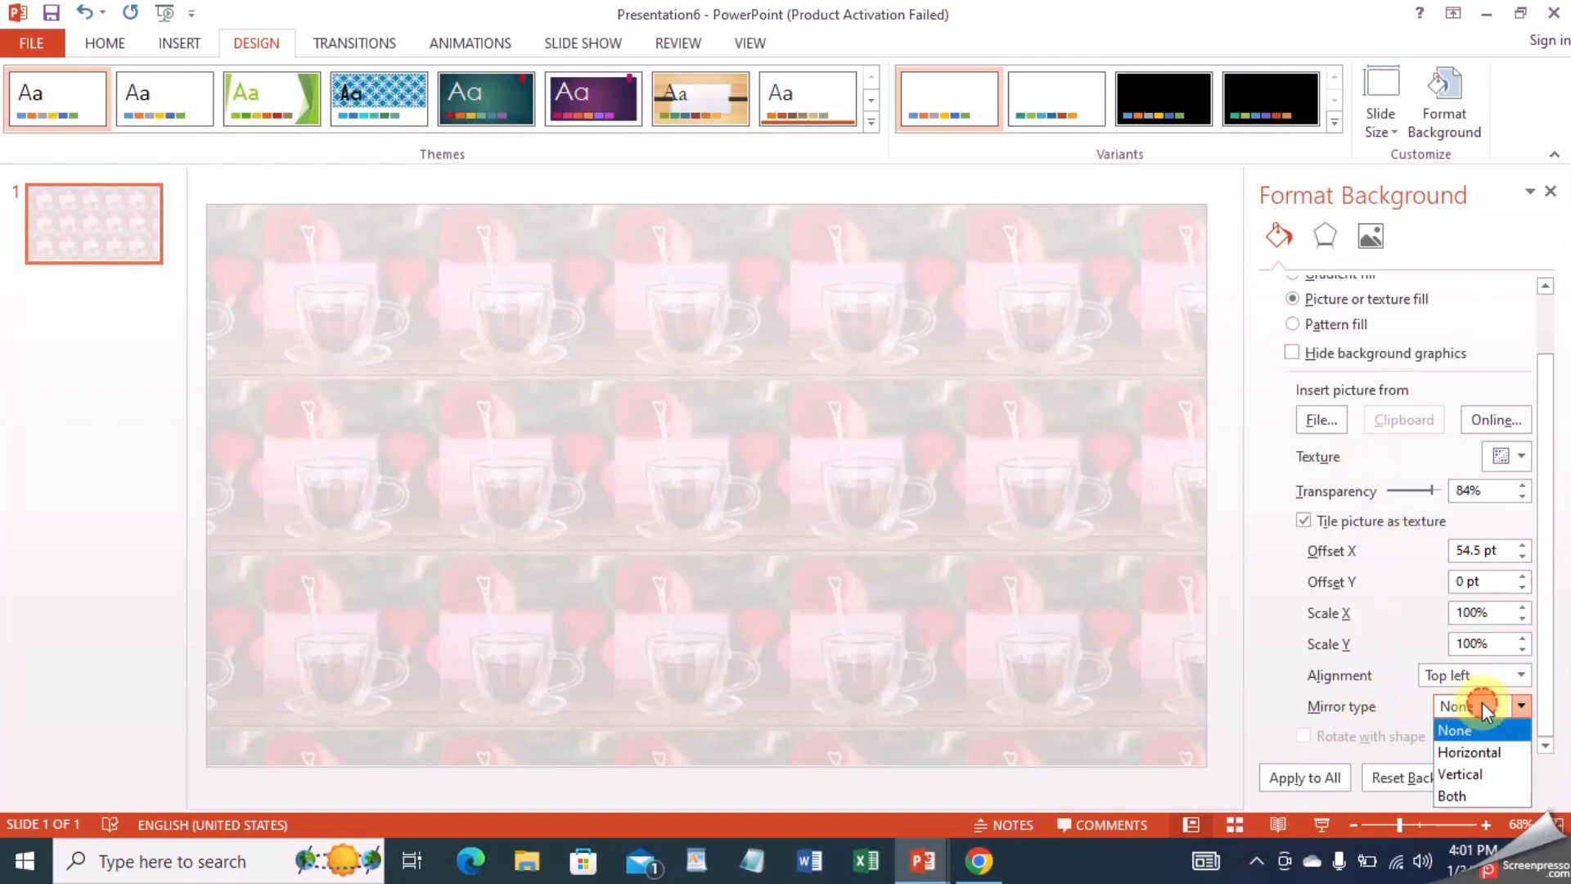
pyautogui.click(1475, 751)
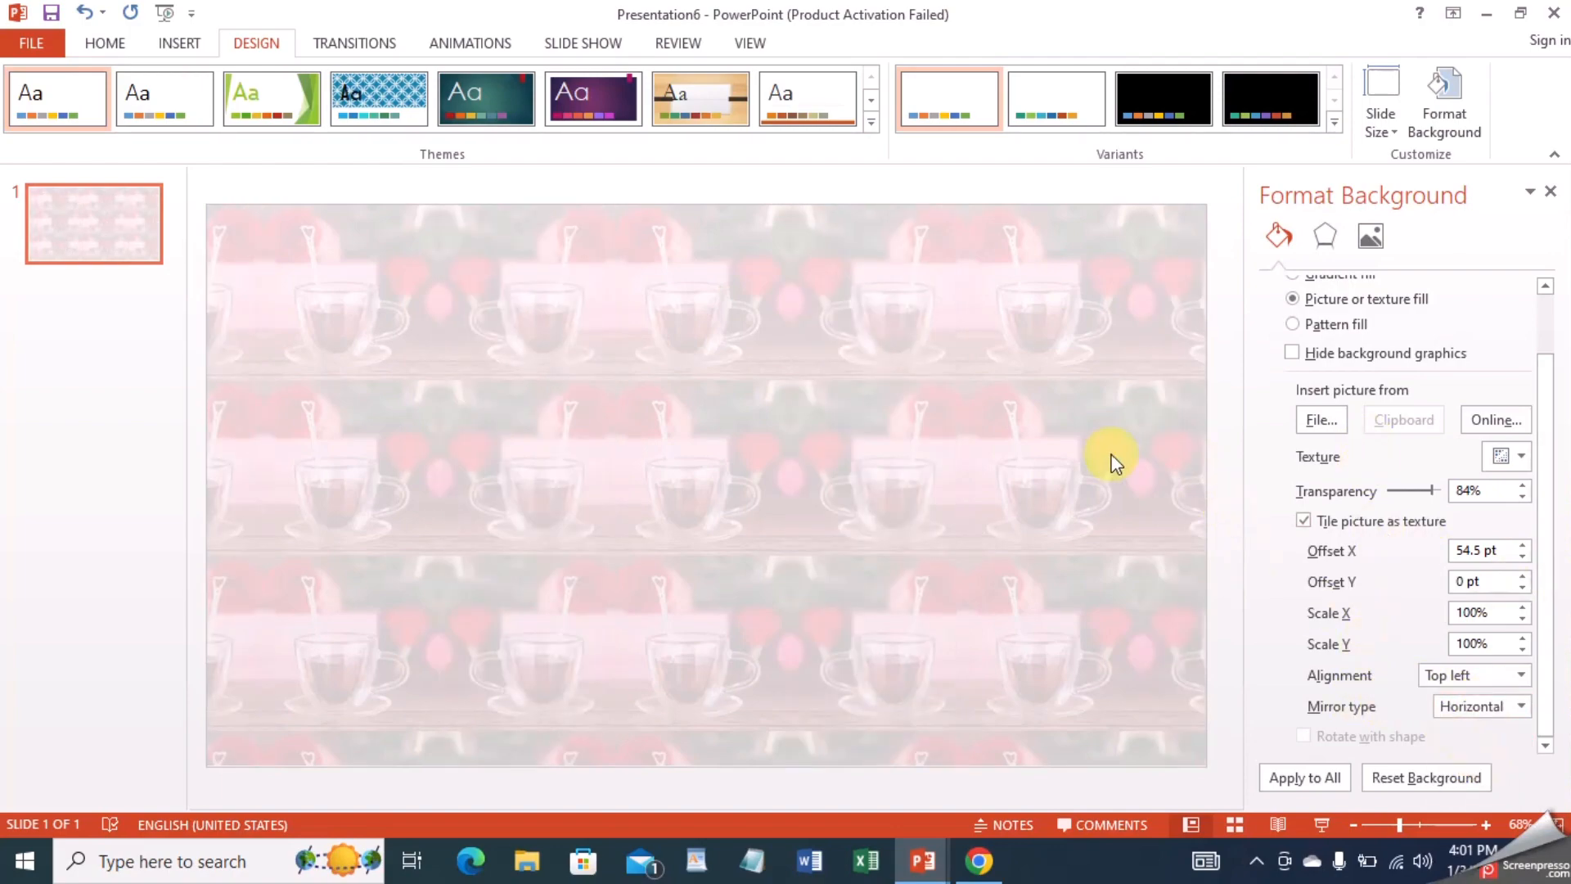
pyautogui.click(1463, 708)
pyautogui.click(1485, 774)
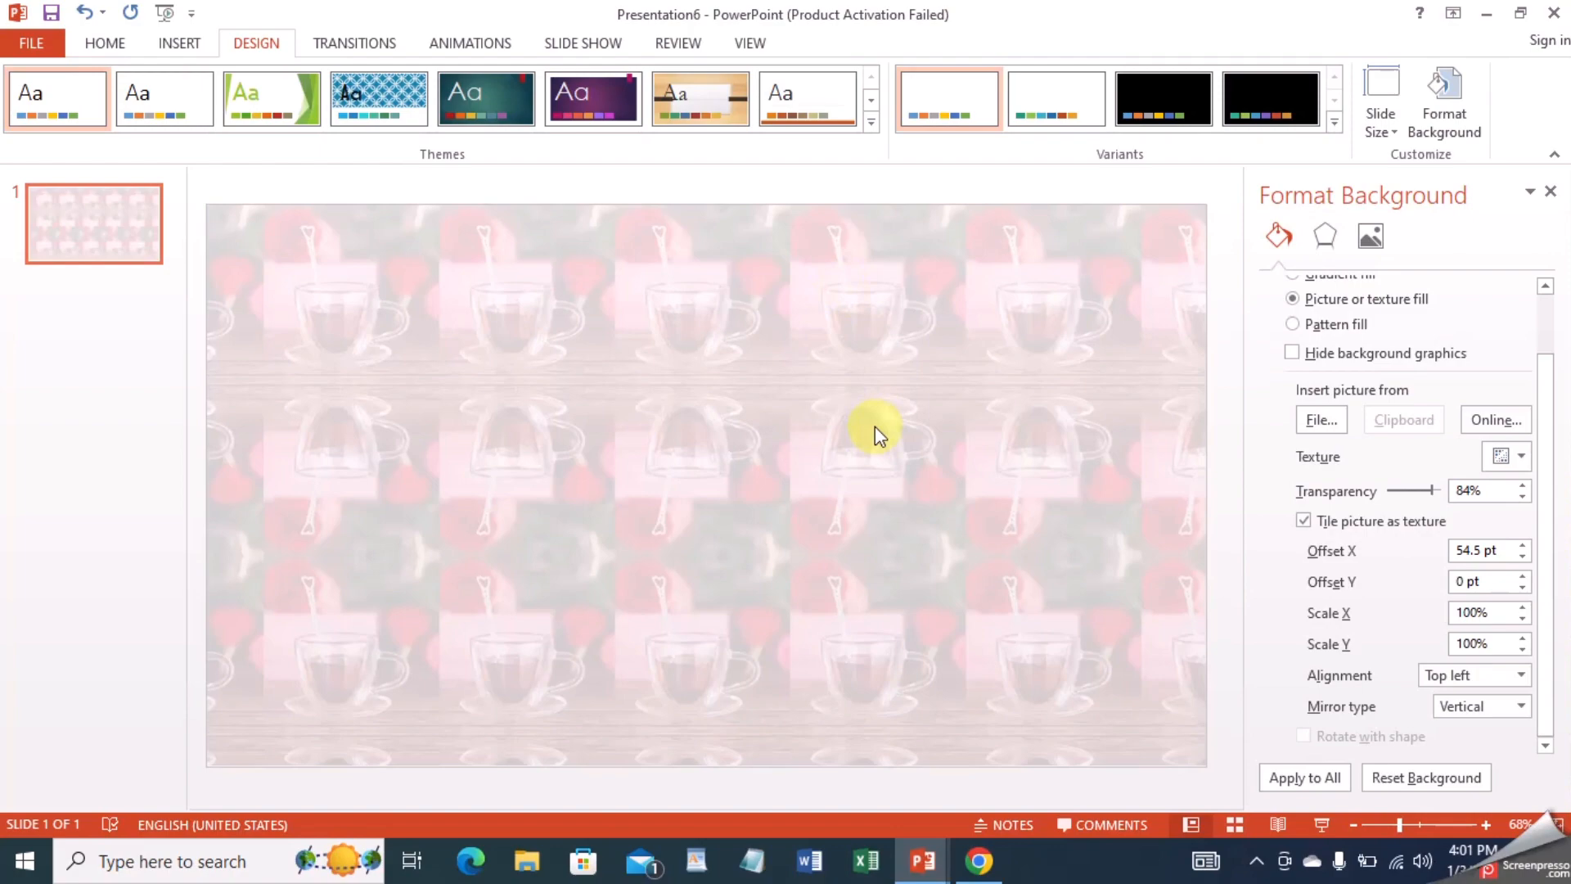
pyautogui.click(1521, 706)
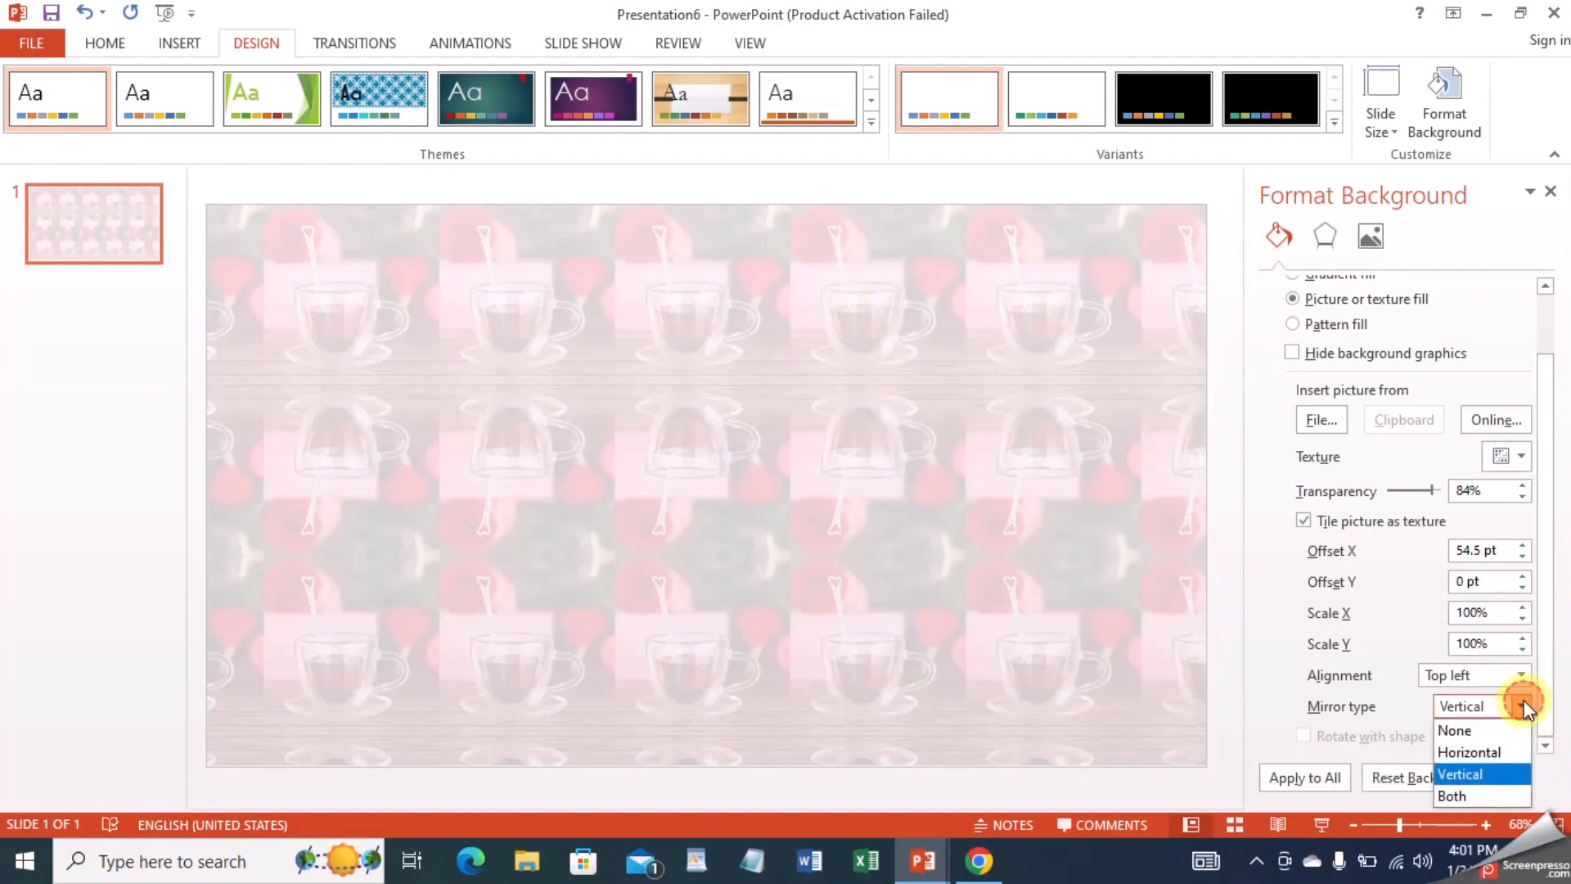
pyautogui.click(1494, 796)
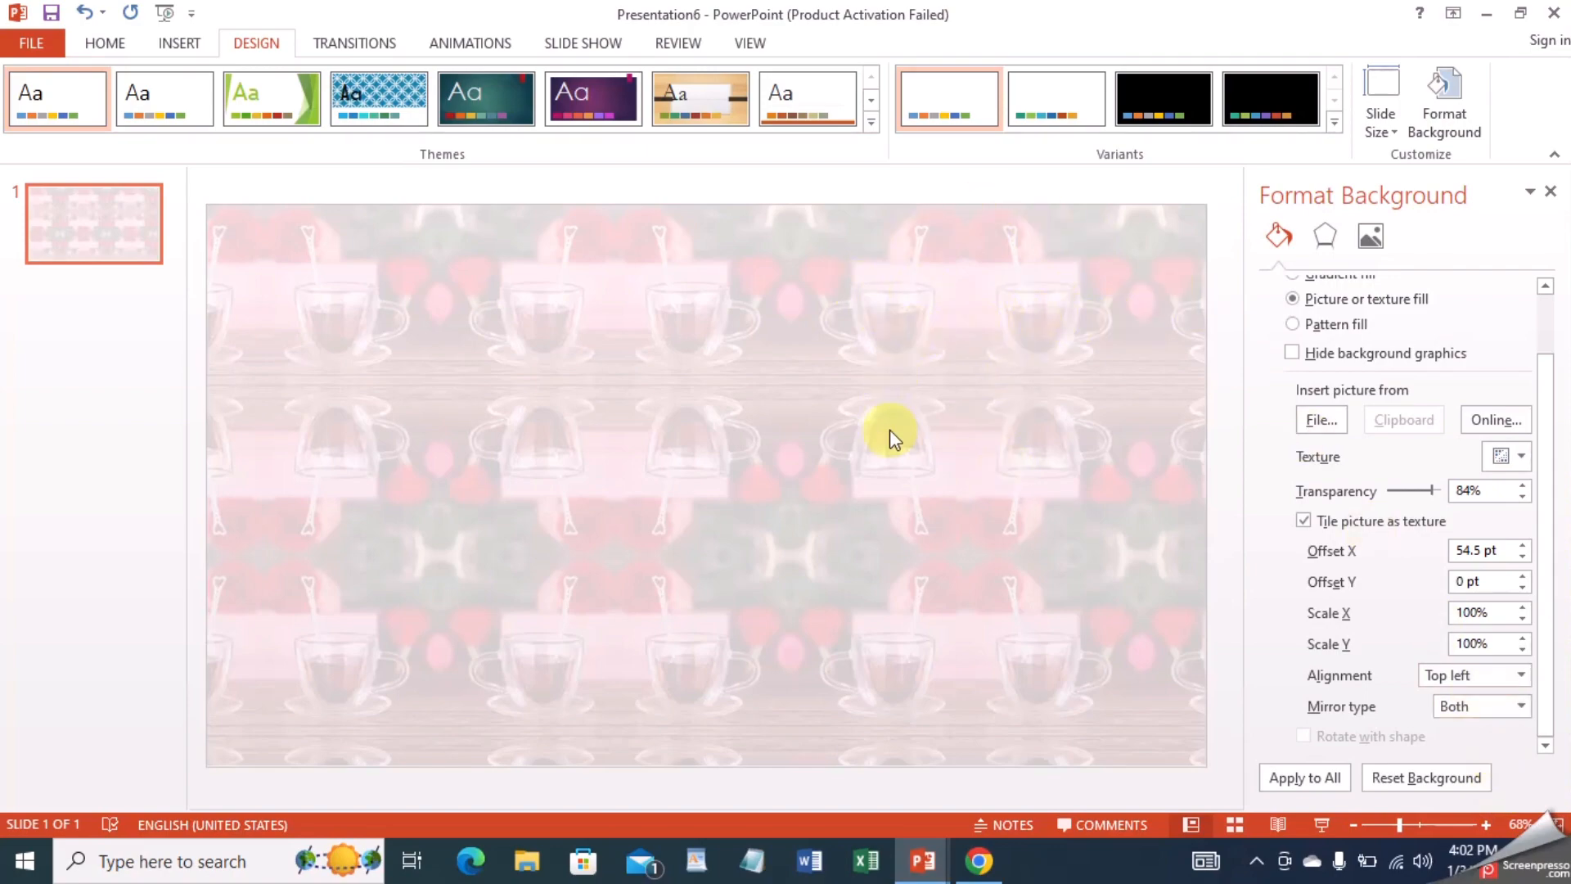
# Set the background picture's transparency to 0% and its vertical offset to 29.5 pt.
pyautogui.scroll(2, 1447, 402)
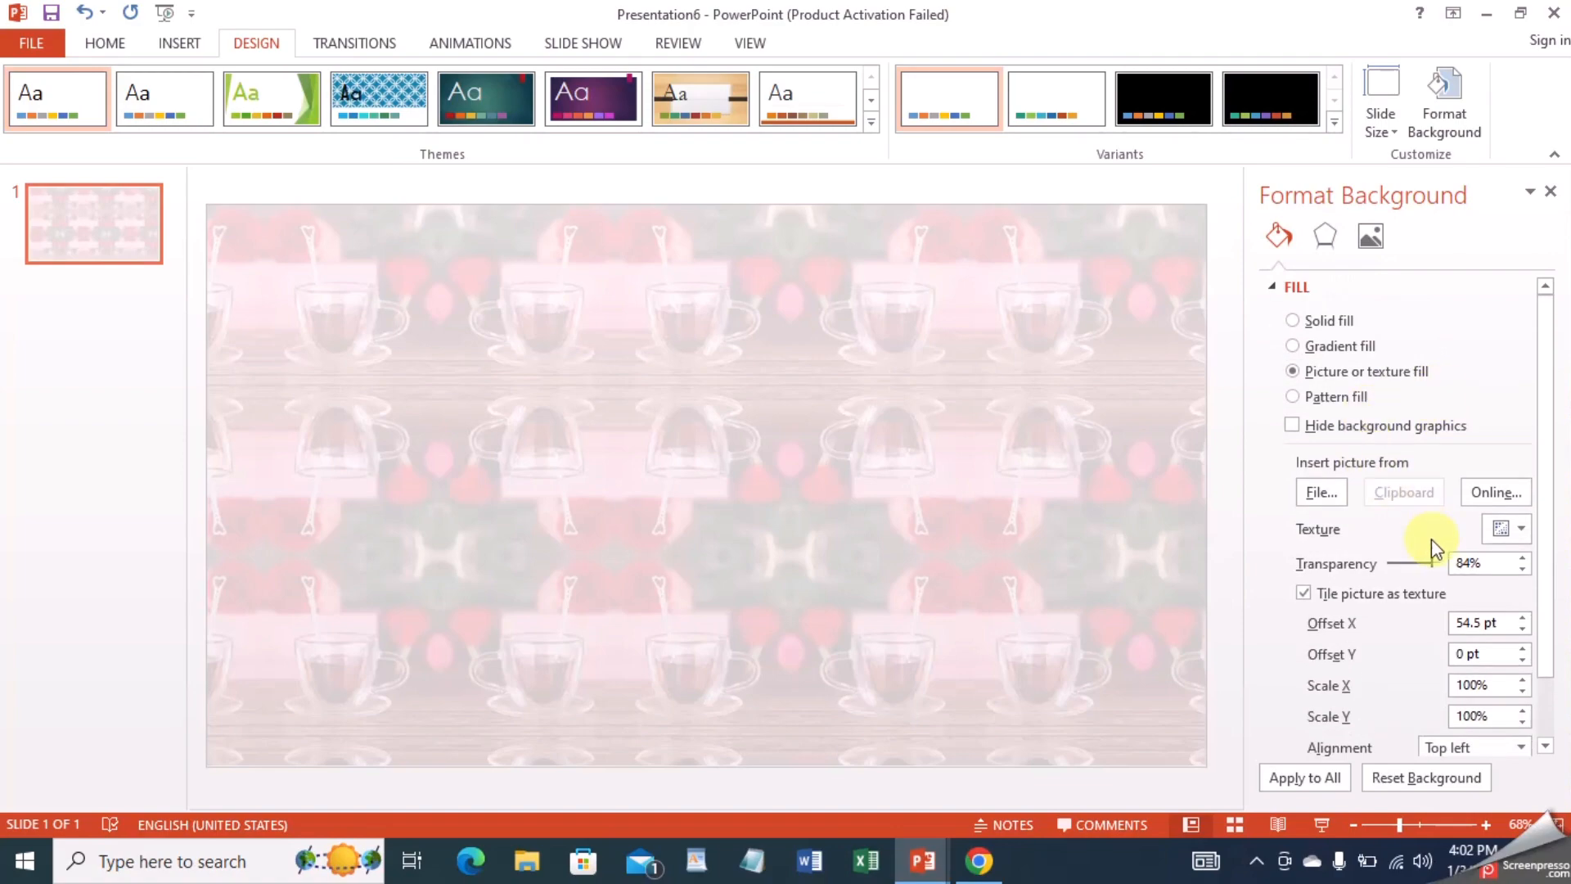
pyautogui.moveTo(1431, 561); pyautogui.dragTo(1351, 556)
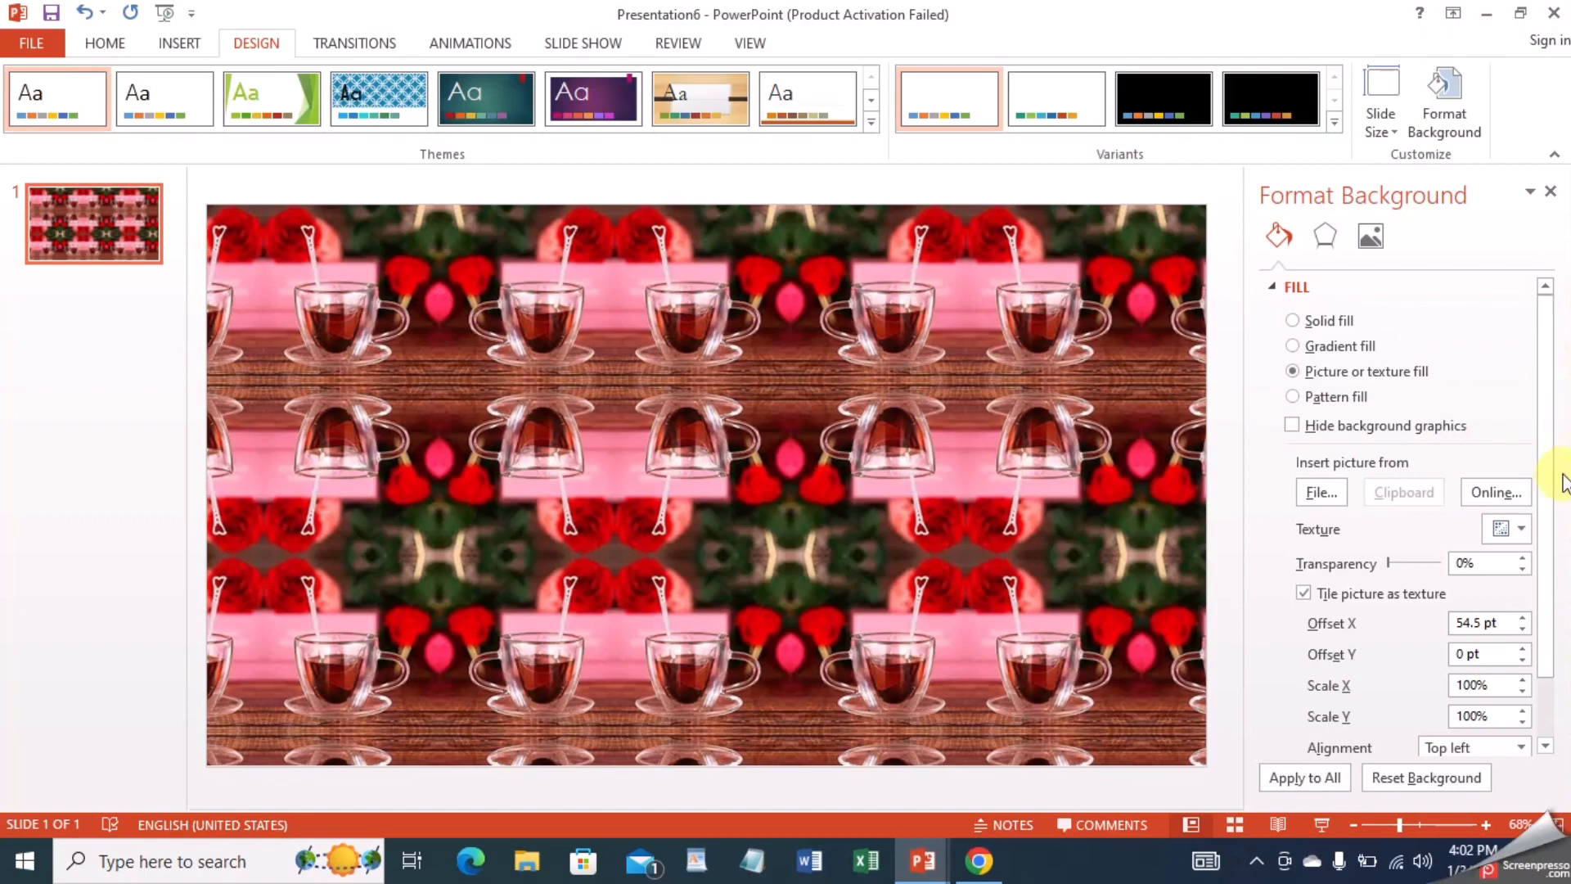
pyautogui.click(1518, 648)
pyautogui.click(1518, 648)
pyautogui.click(1518, 648)
pyautogui.moveTo(1519, 648); pyautogui.dragTo(1518, 648)
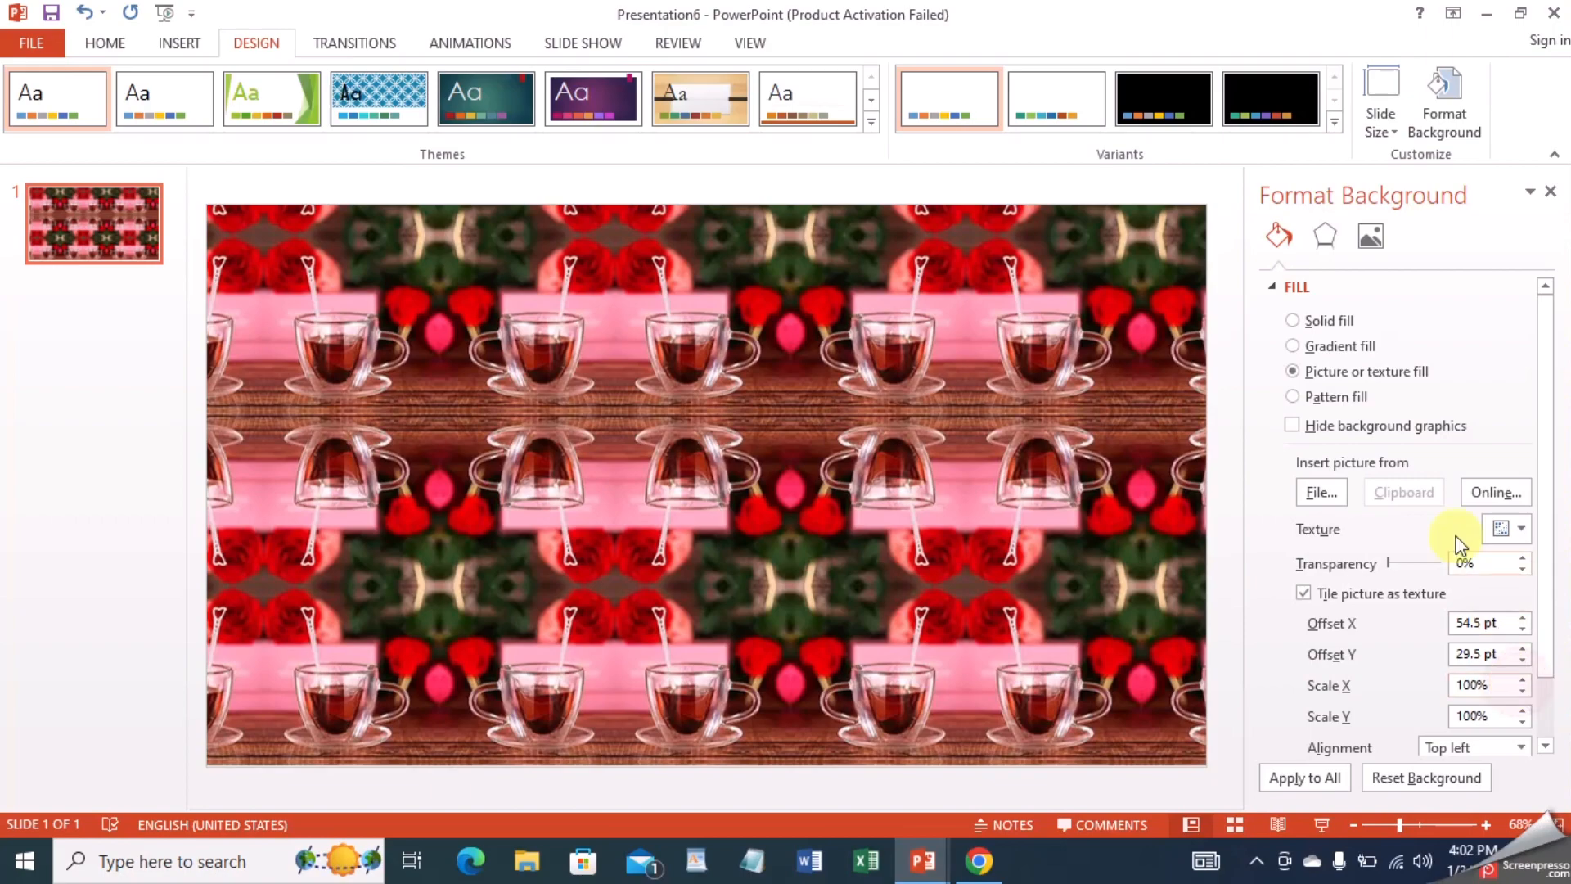
# Apply the Glass artistic effect to the background picture.
pyautogui.click(1321, 245)
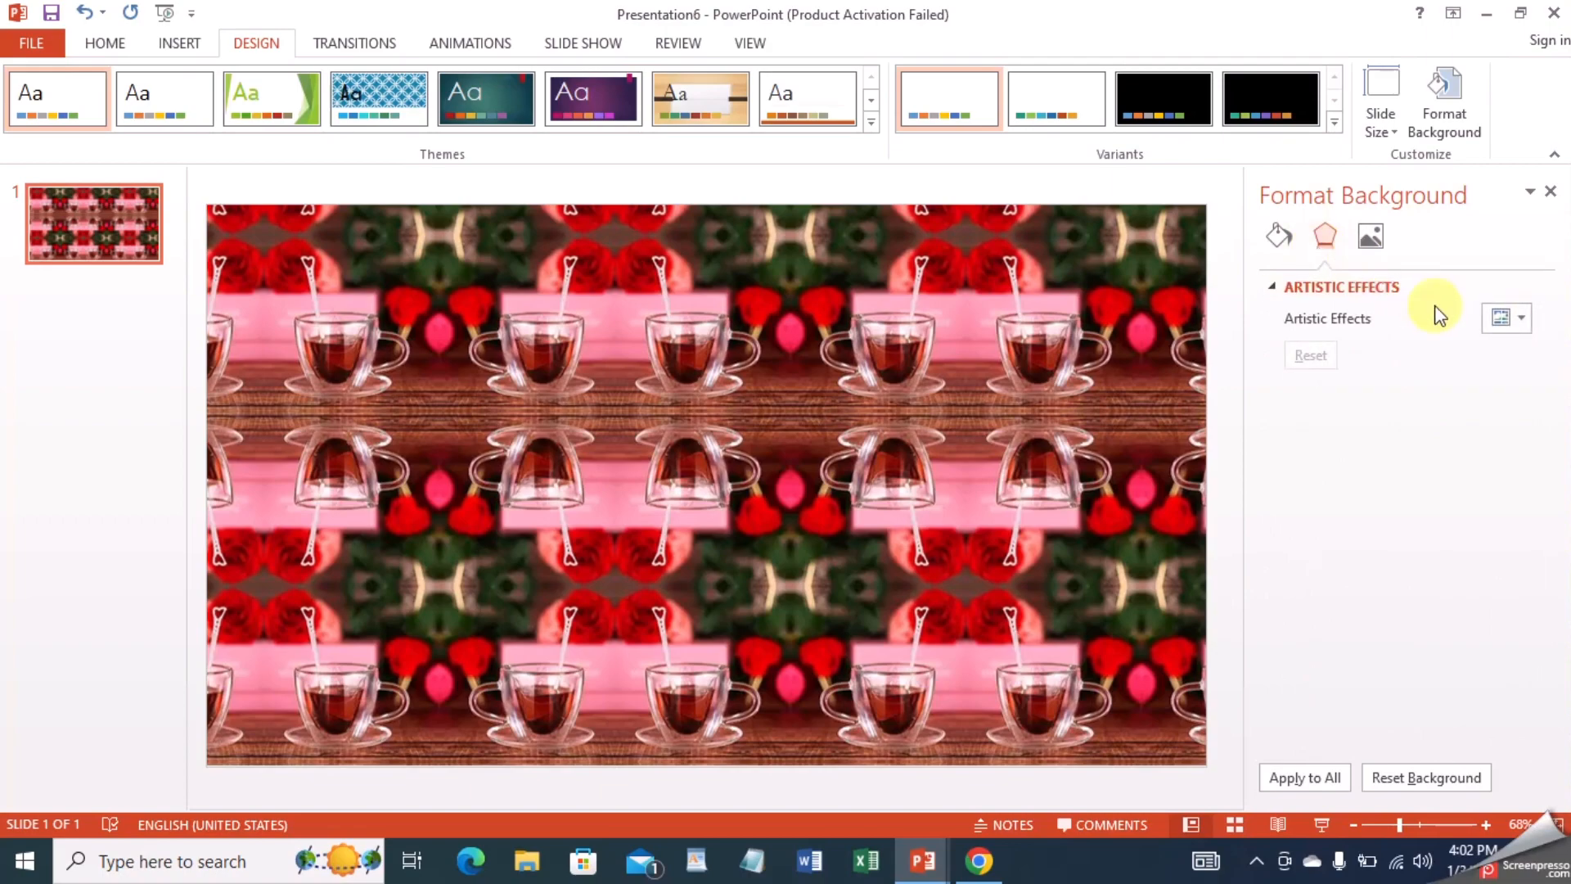
pyautogui.click(1520, 315)
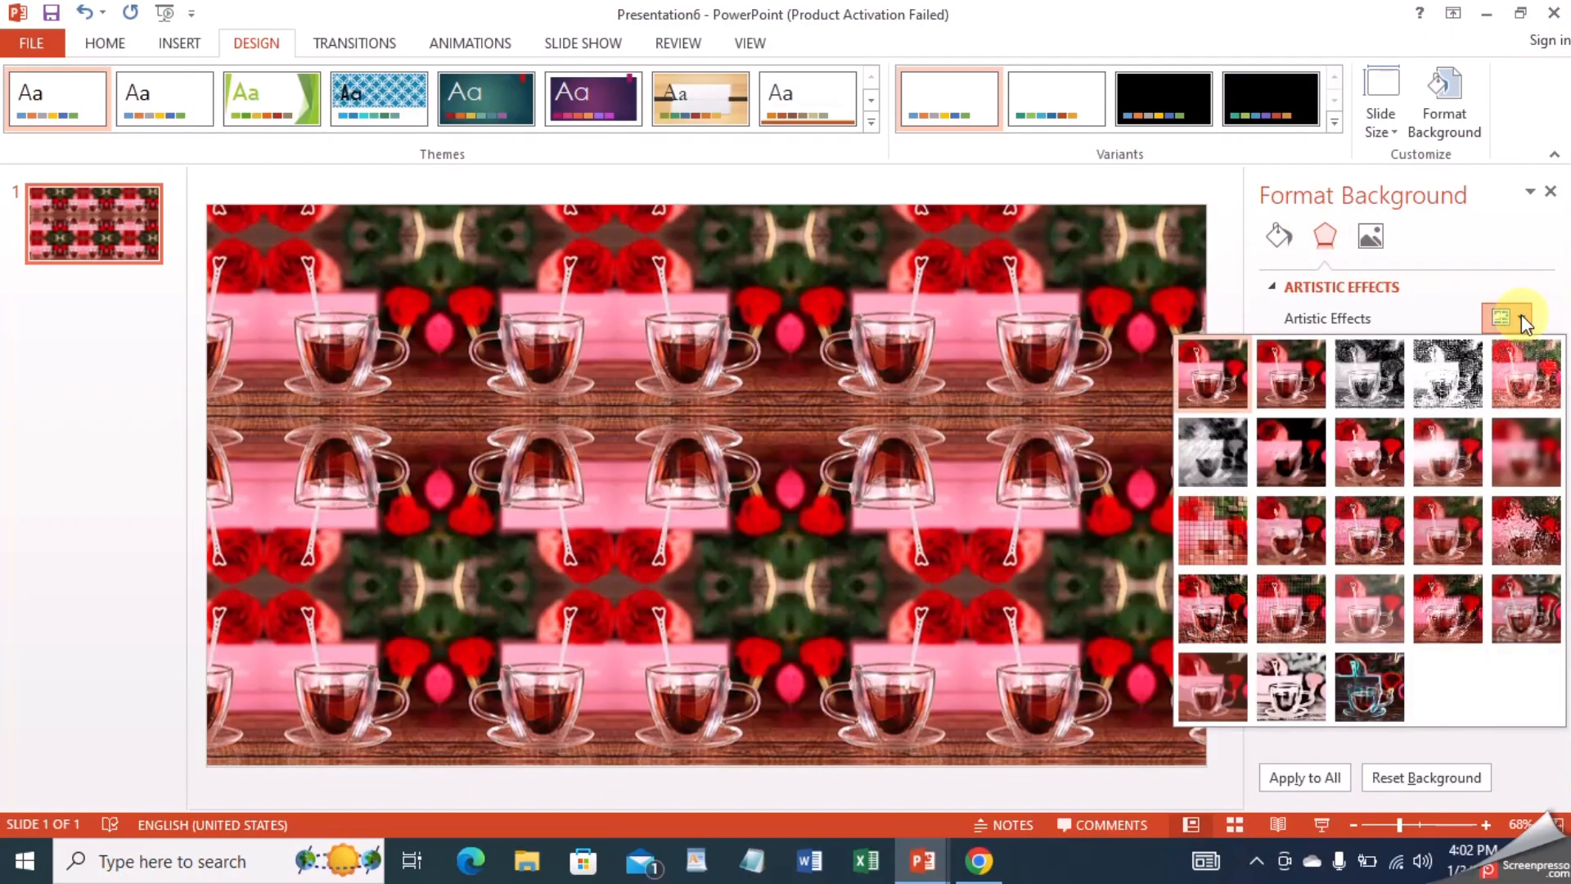
pyautogui.click(1509, 531)
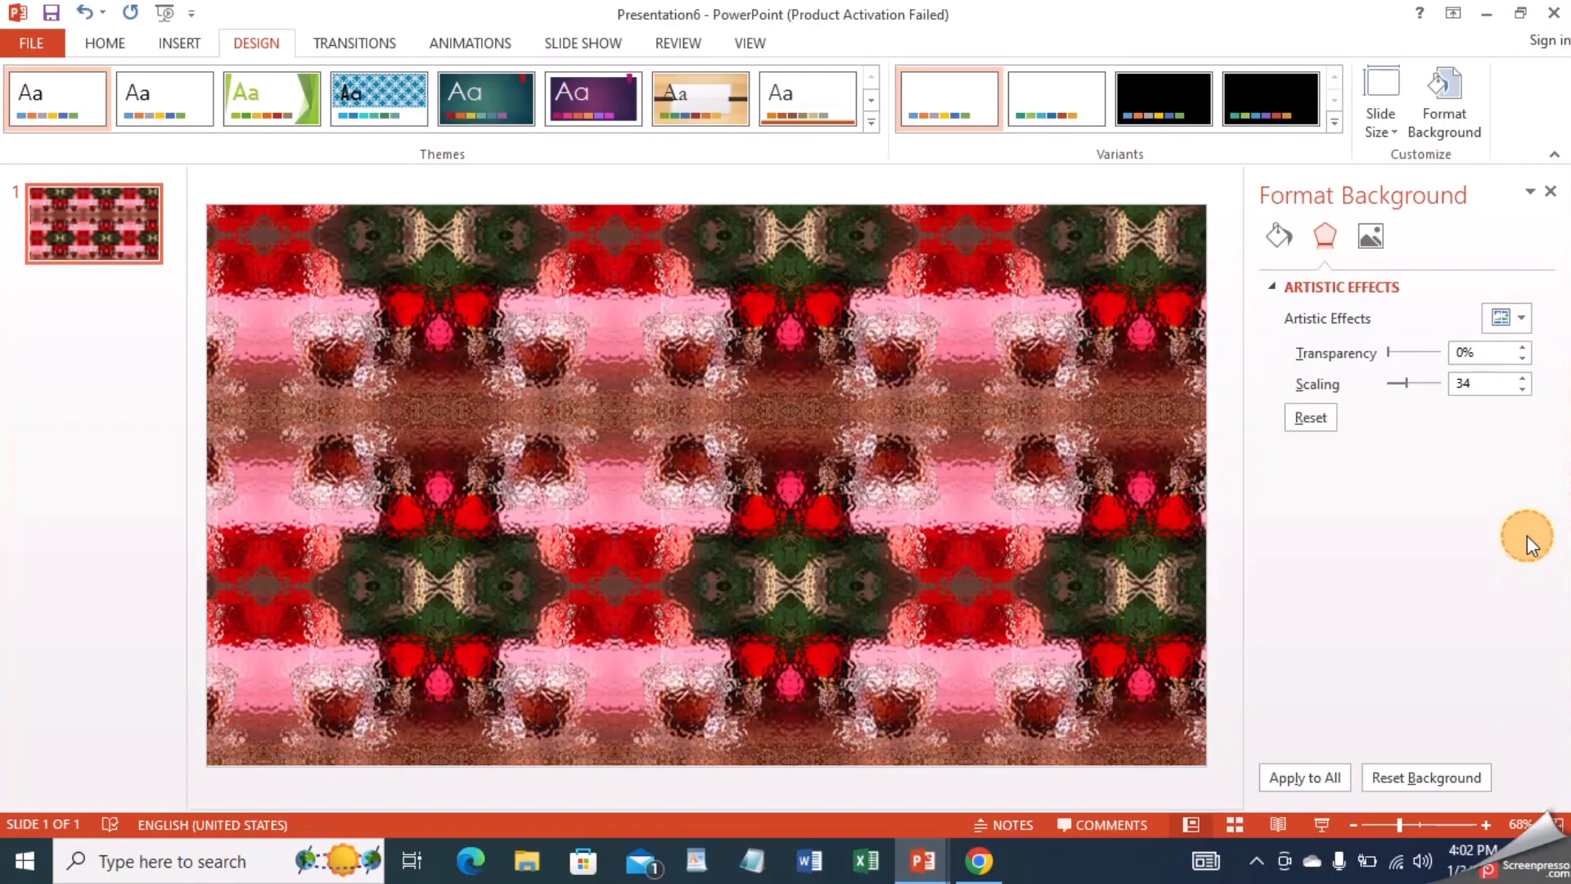
# Examine the other artistic effects and the picture correction settings available for the background picture.
pyautogui.click(1527, 318)
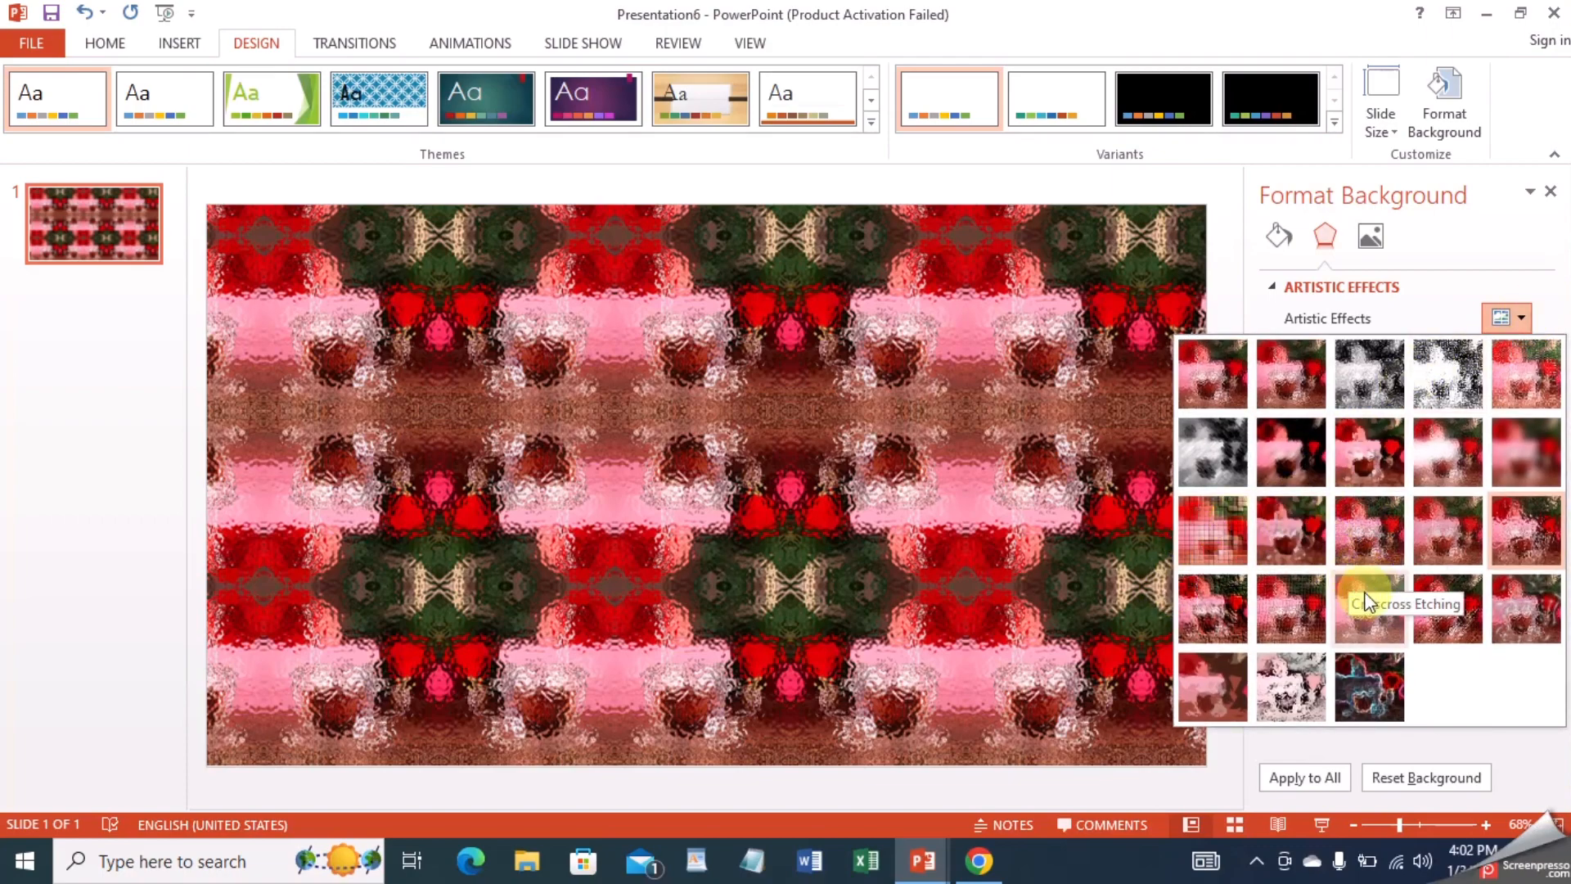
pyautogui.click(1349, 684)
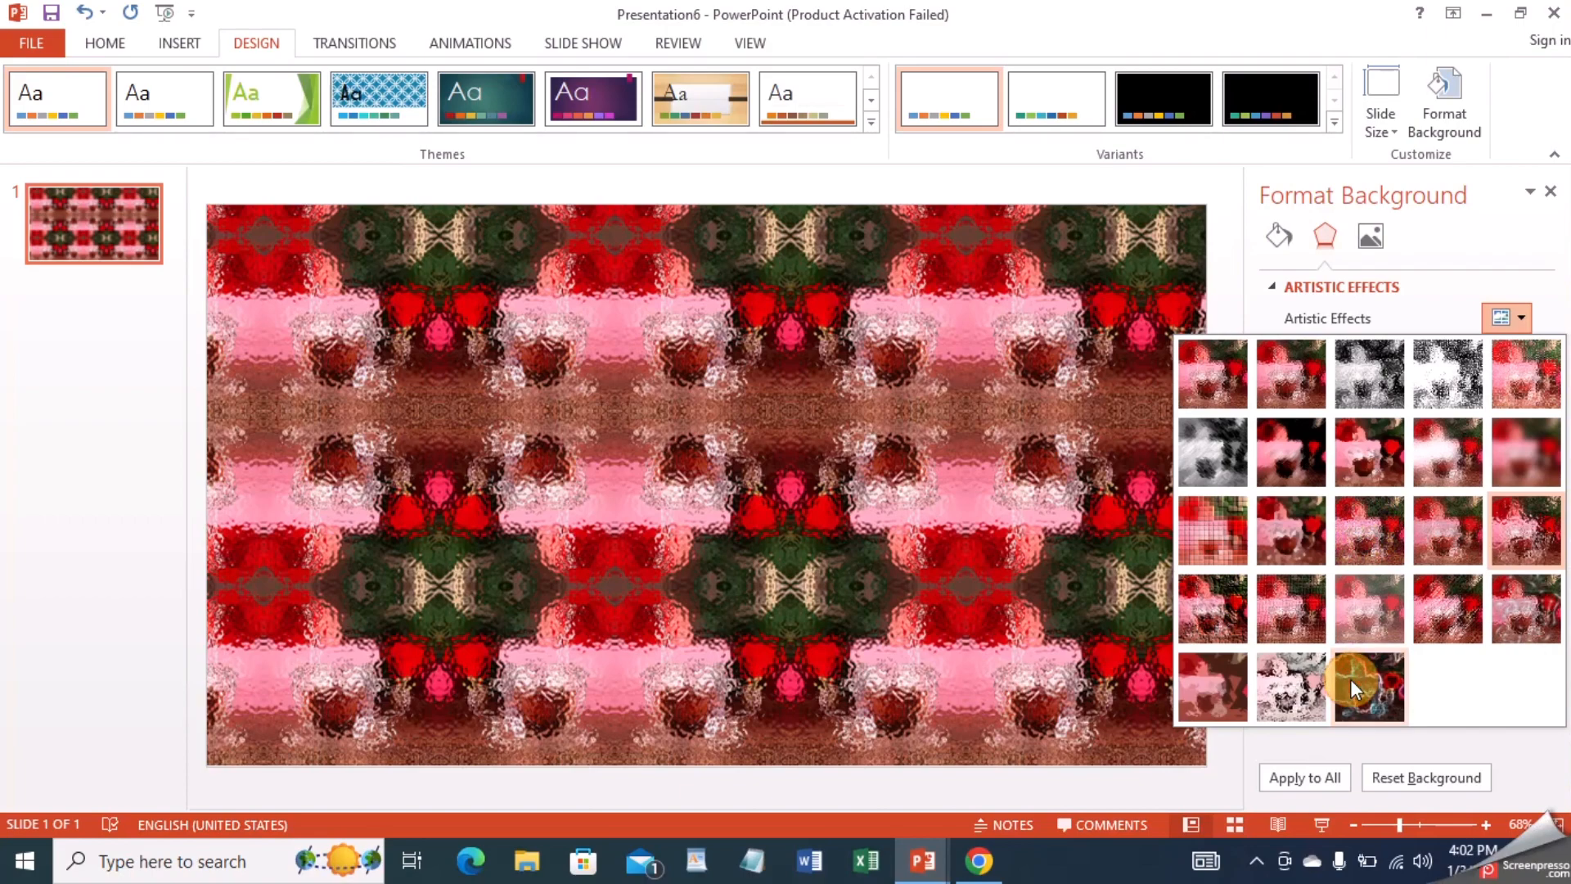
pyautogui.click(1448, 242)
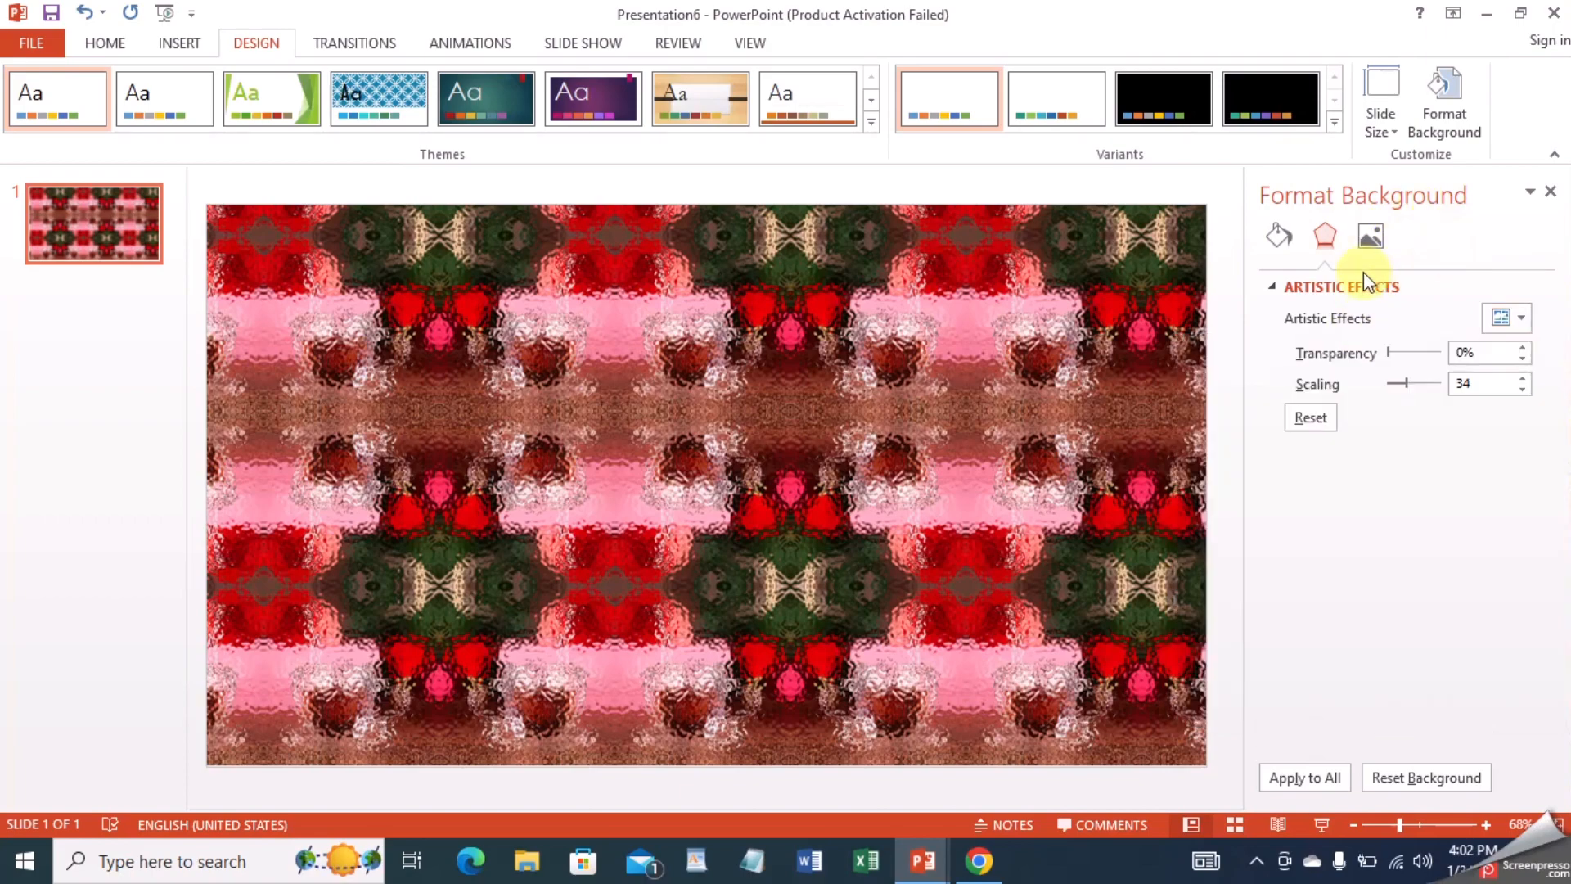
pyautogui.click(1368, 237)
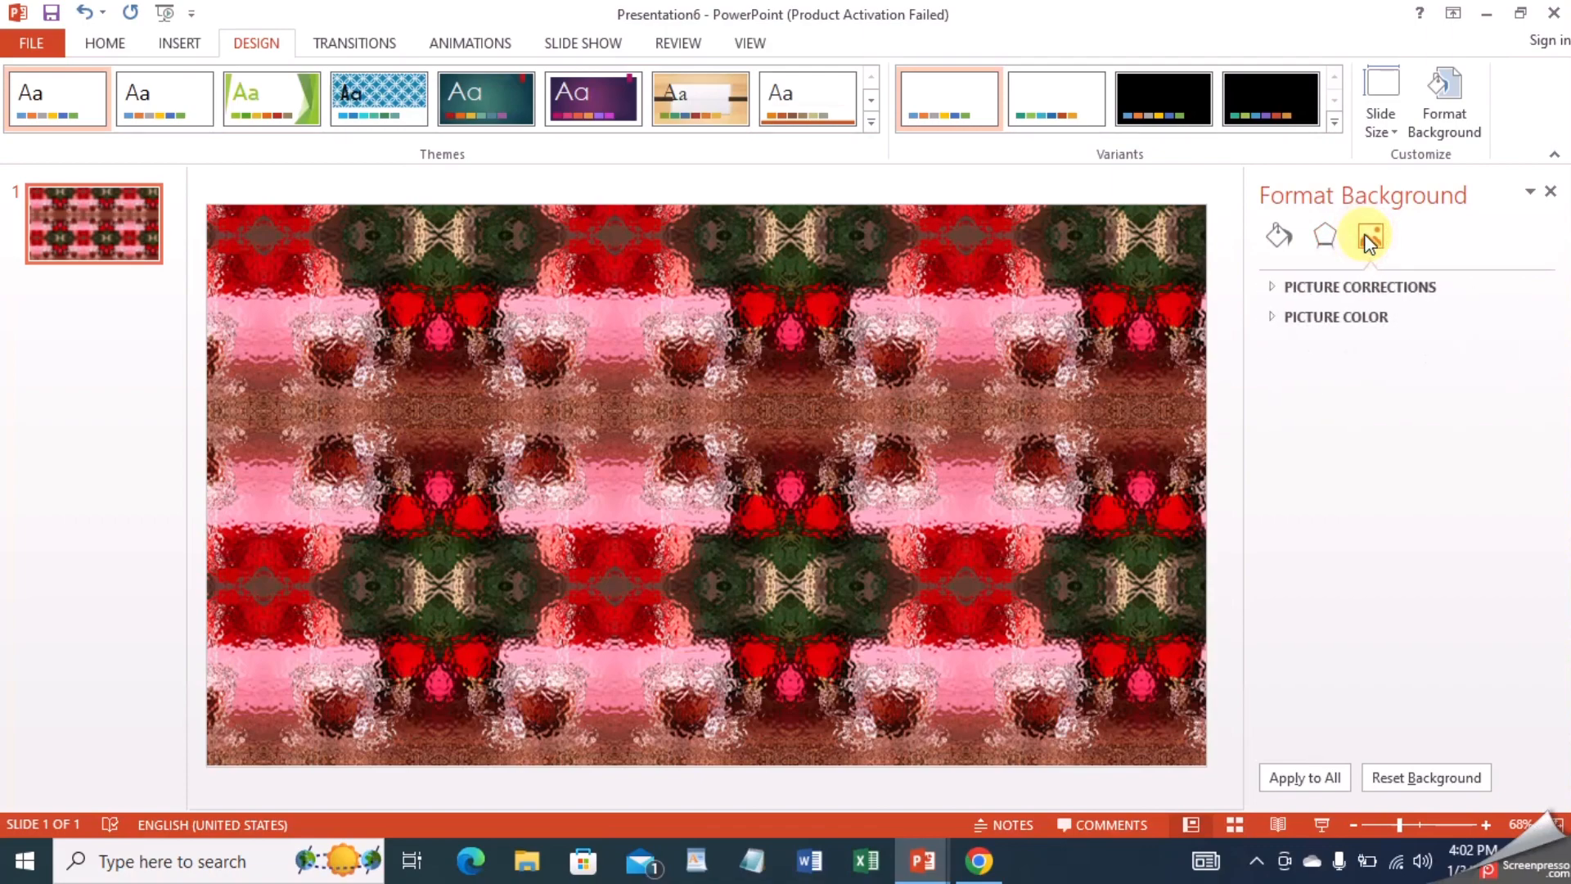
pyautogui.click(1274, 286)
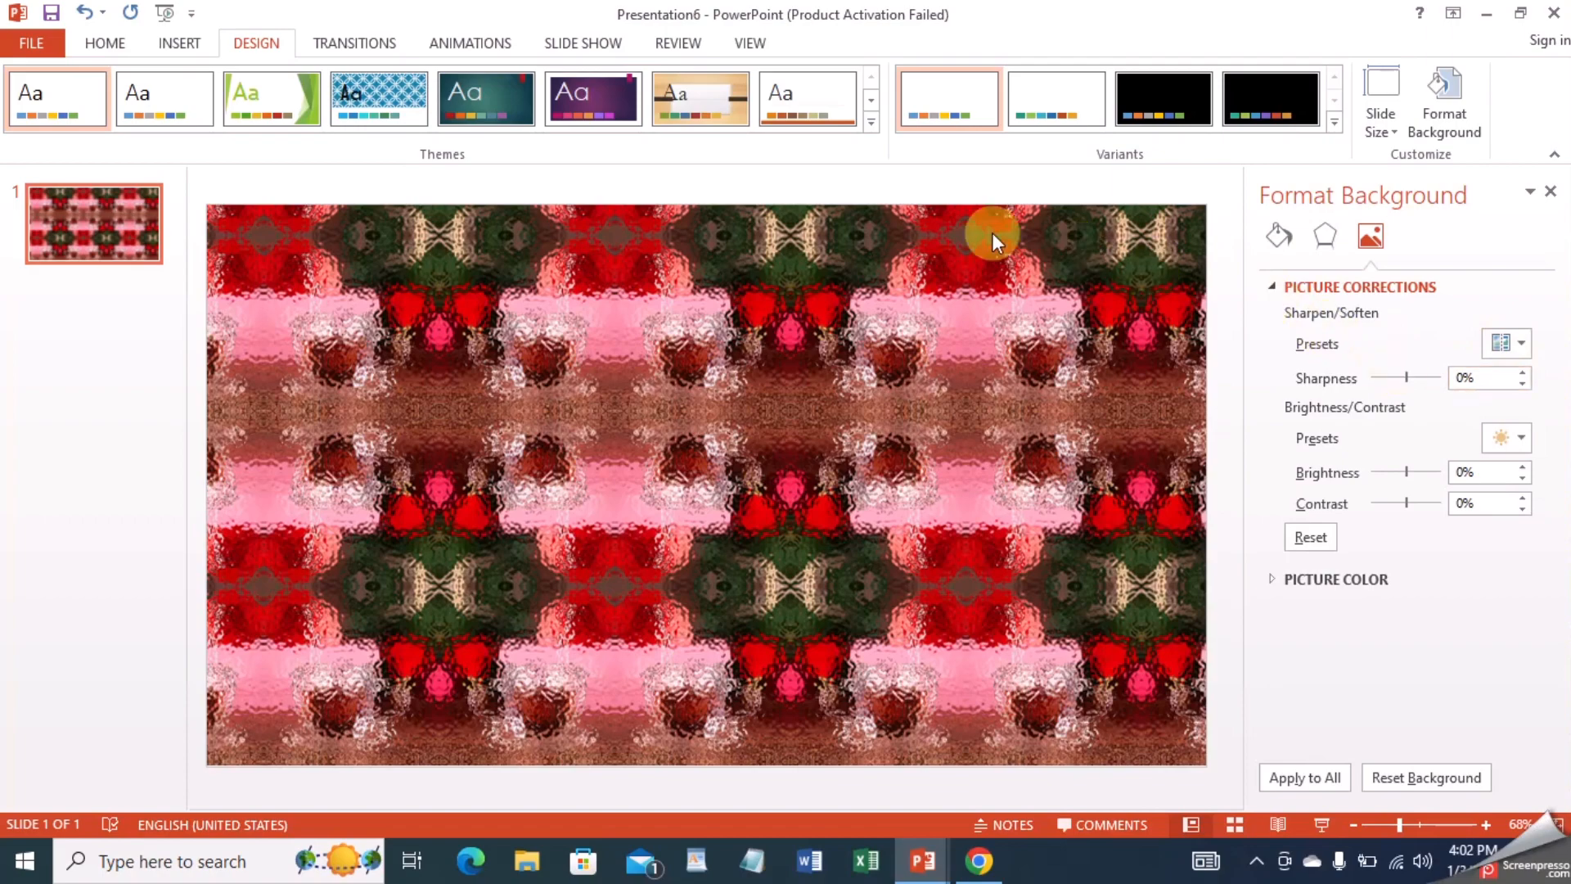
pyautogui.click(193, 52)
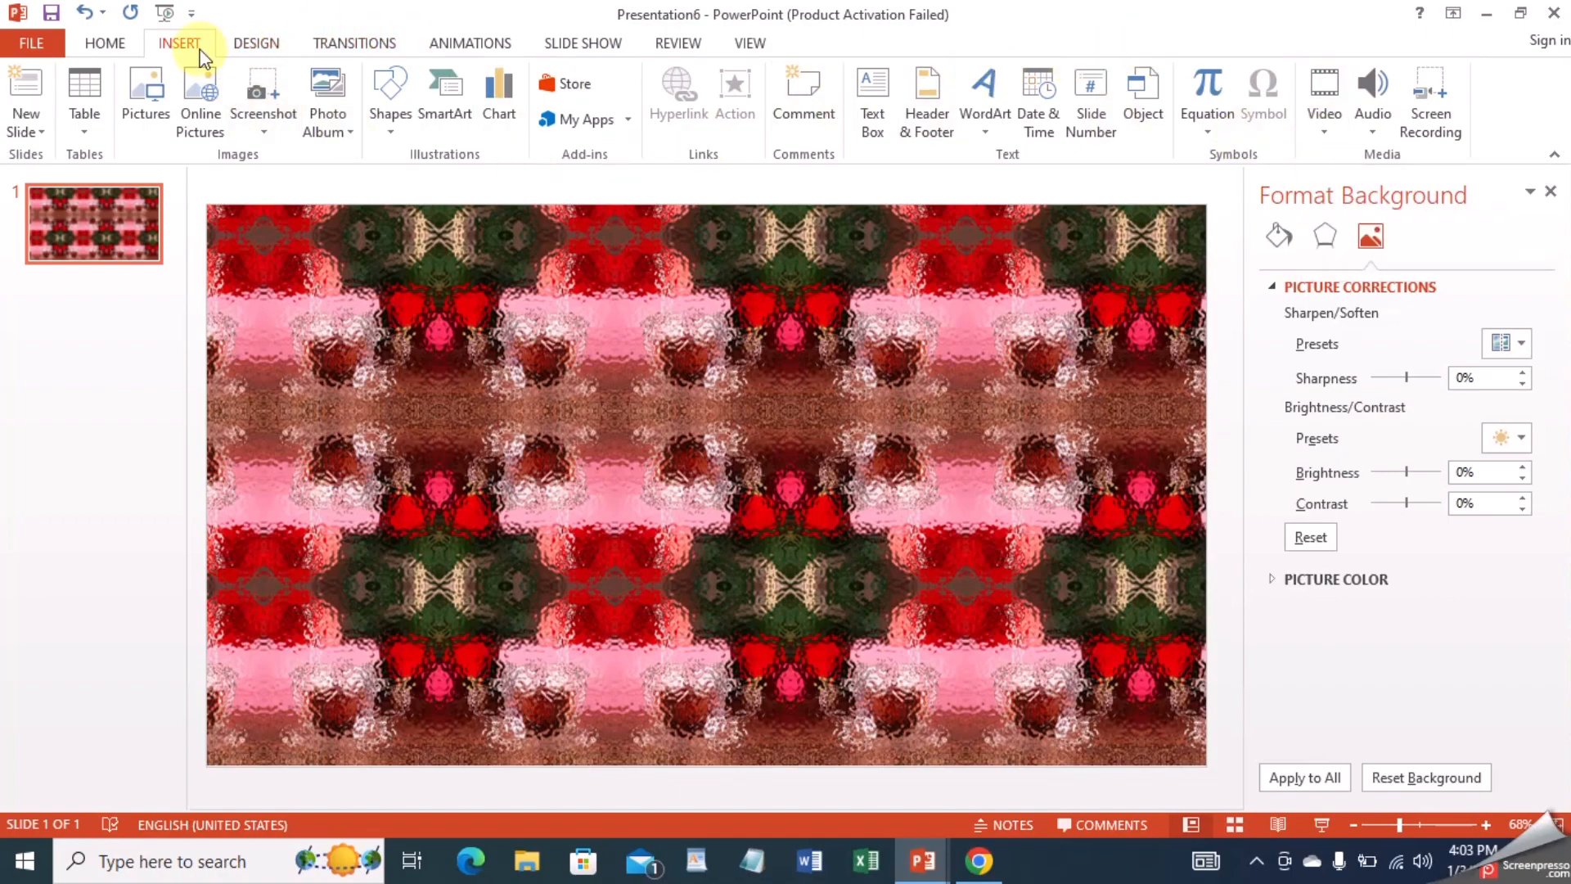
pyautogui.click(247, 50)
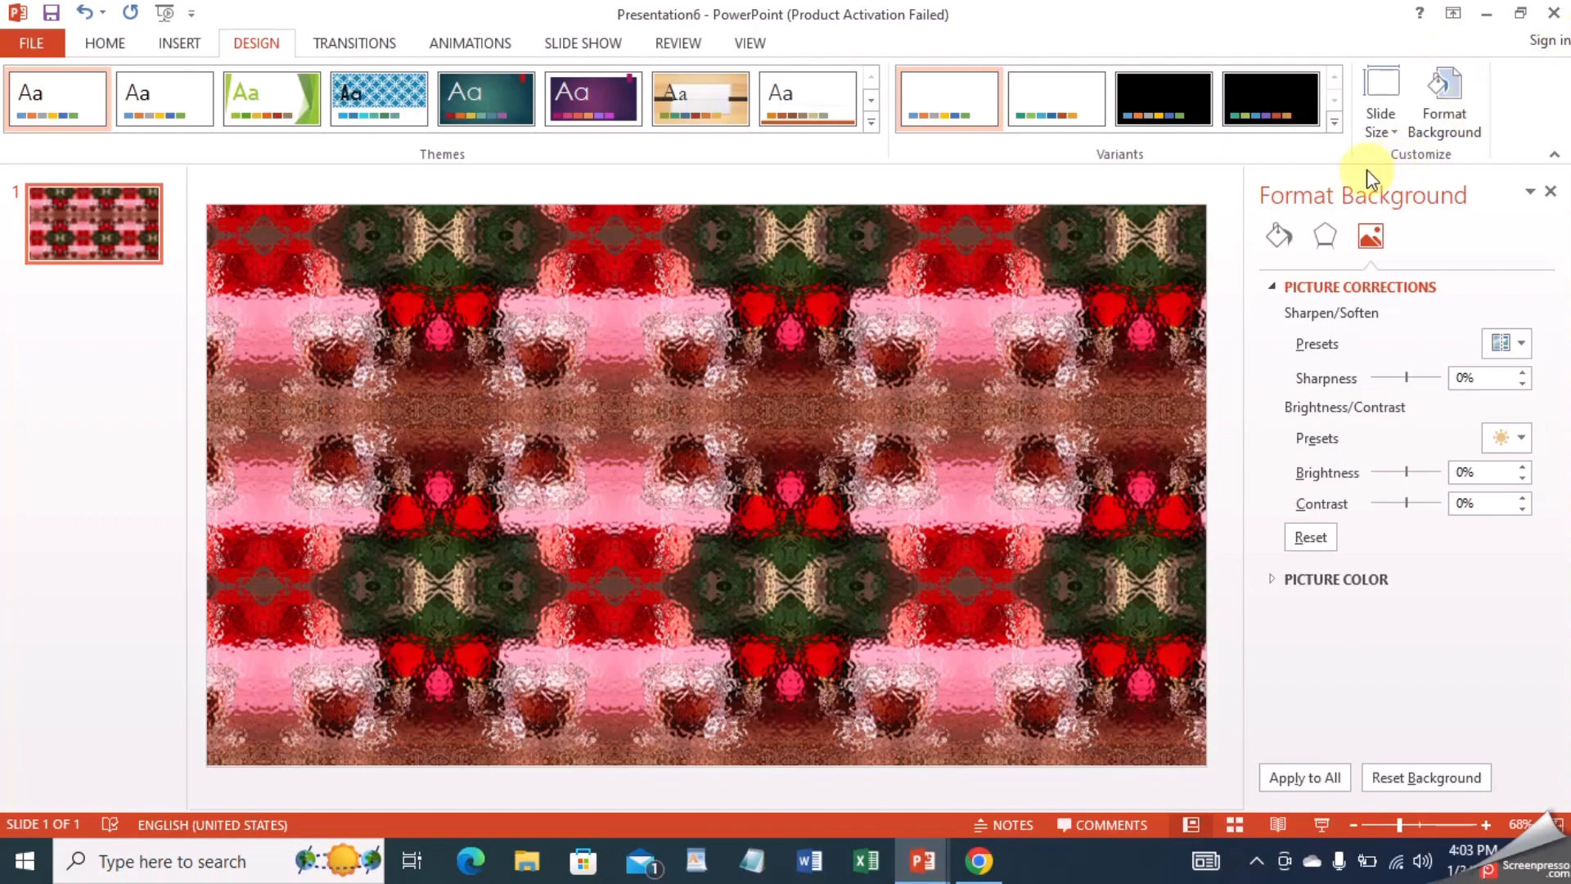
pyautogui.click(1335, 122)
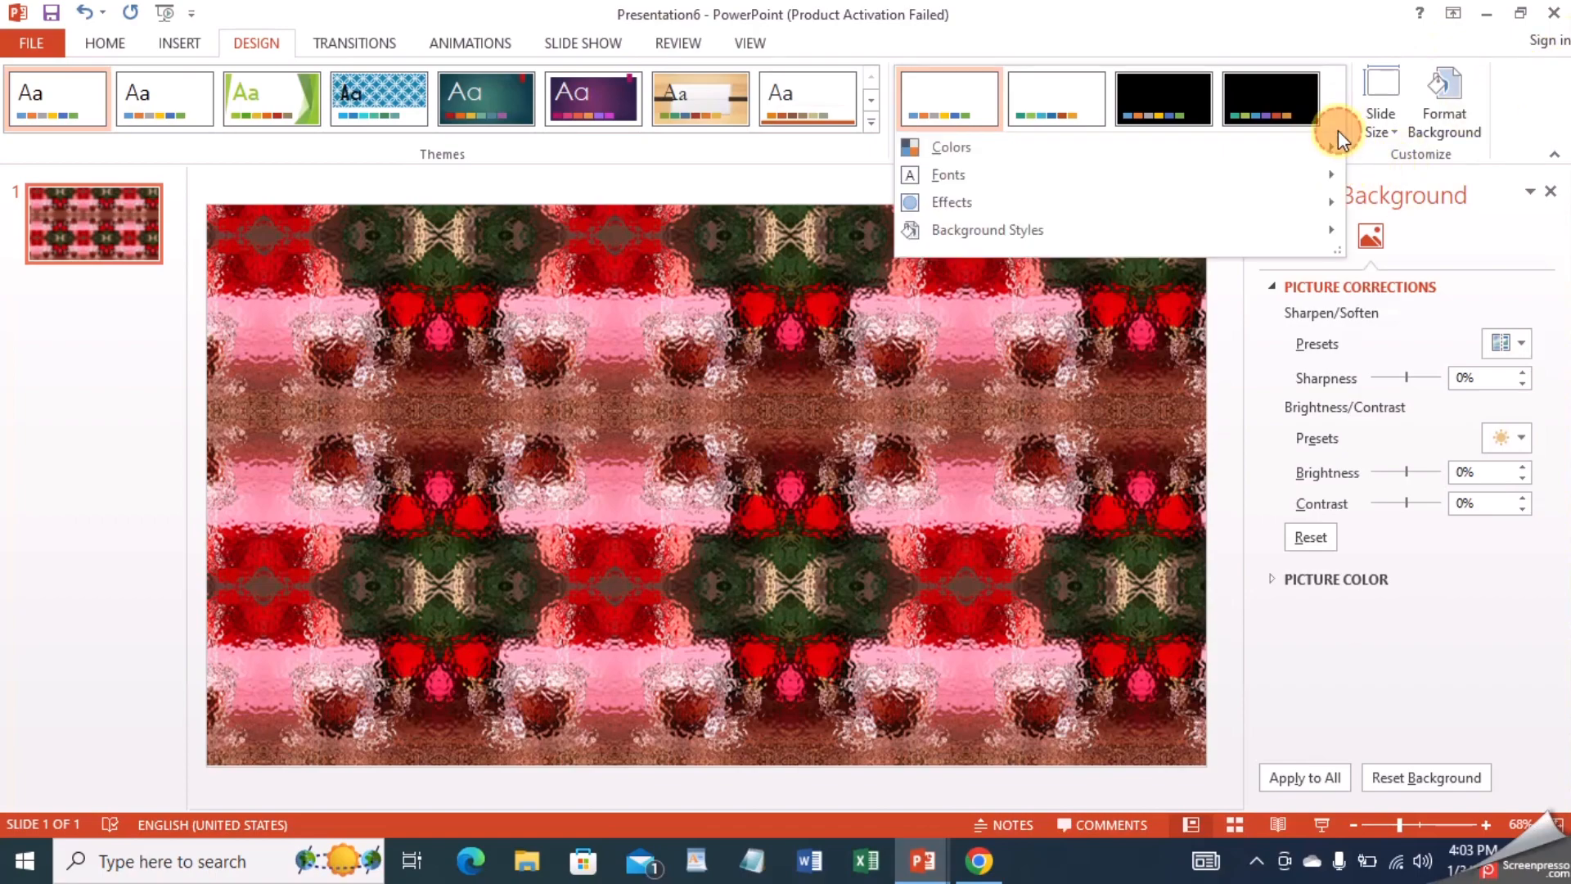
pyautogui.moveTo(1276, 150)
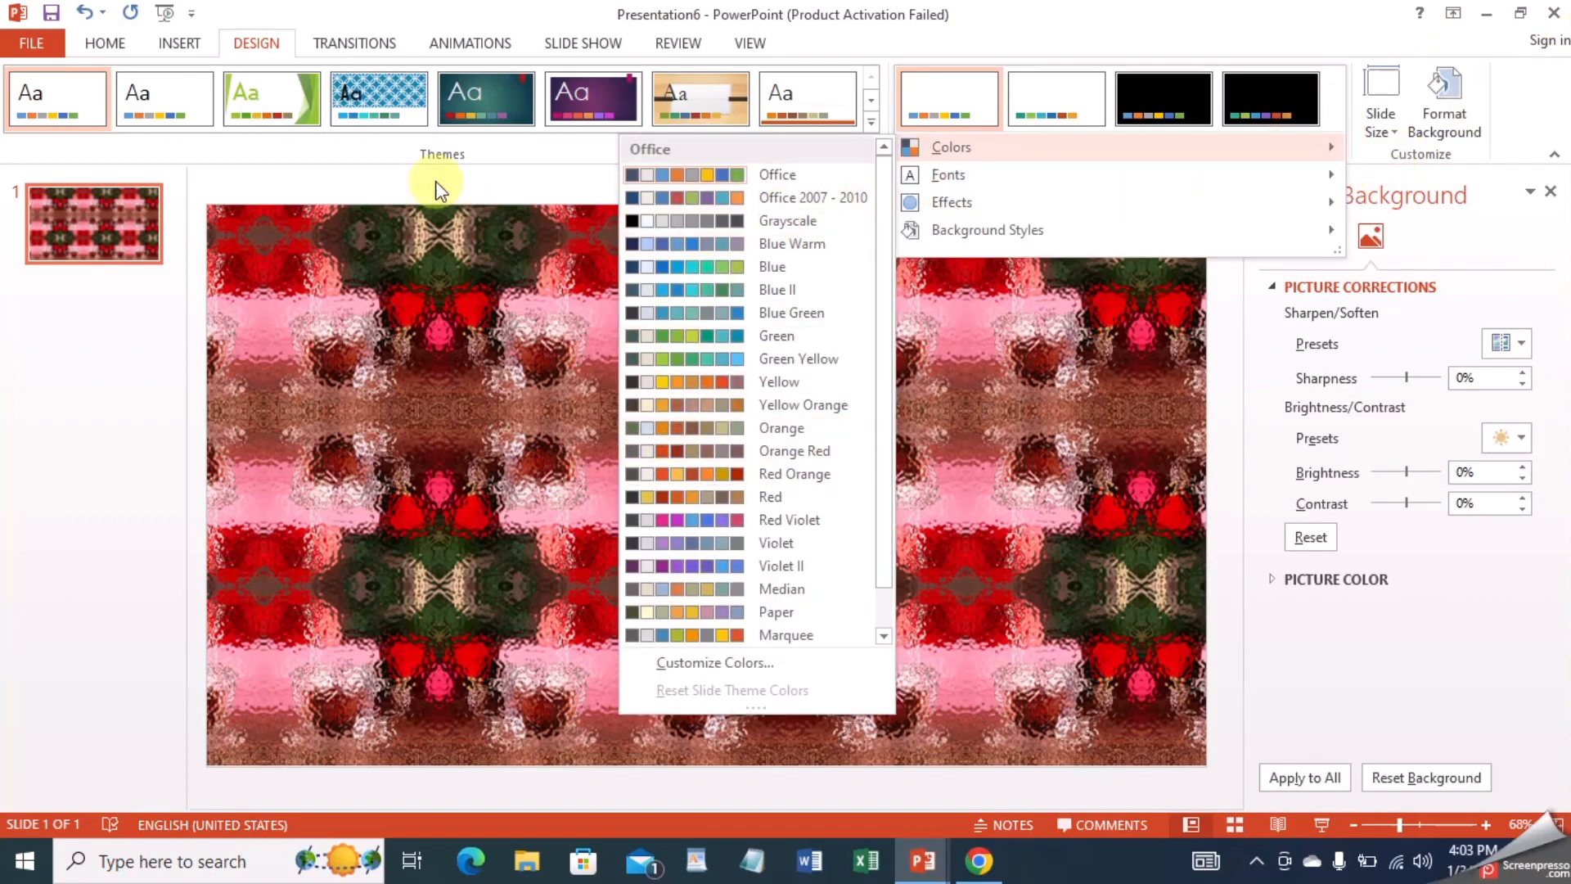
pyautogui.click(383, 43)
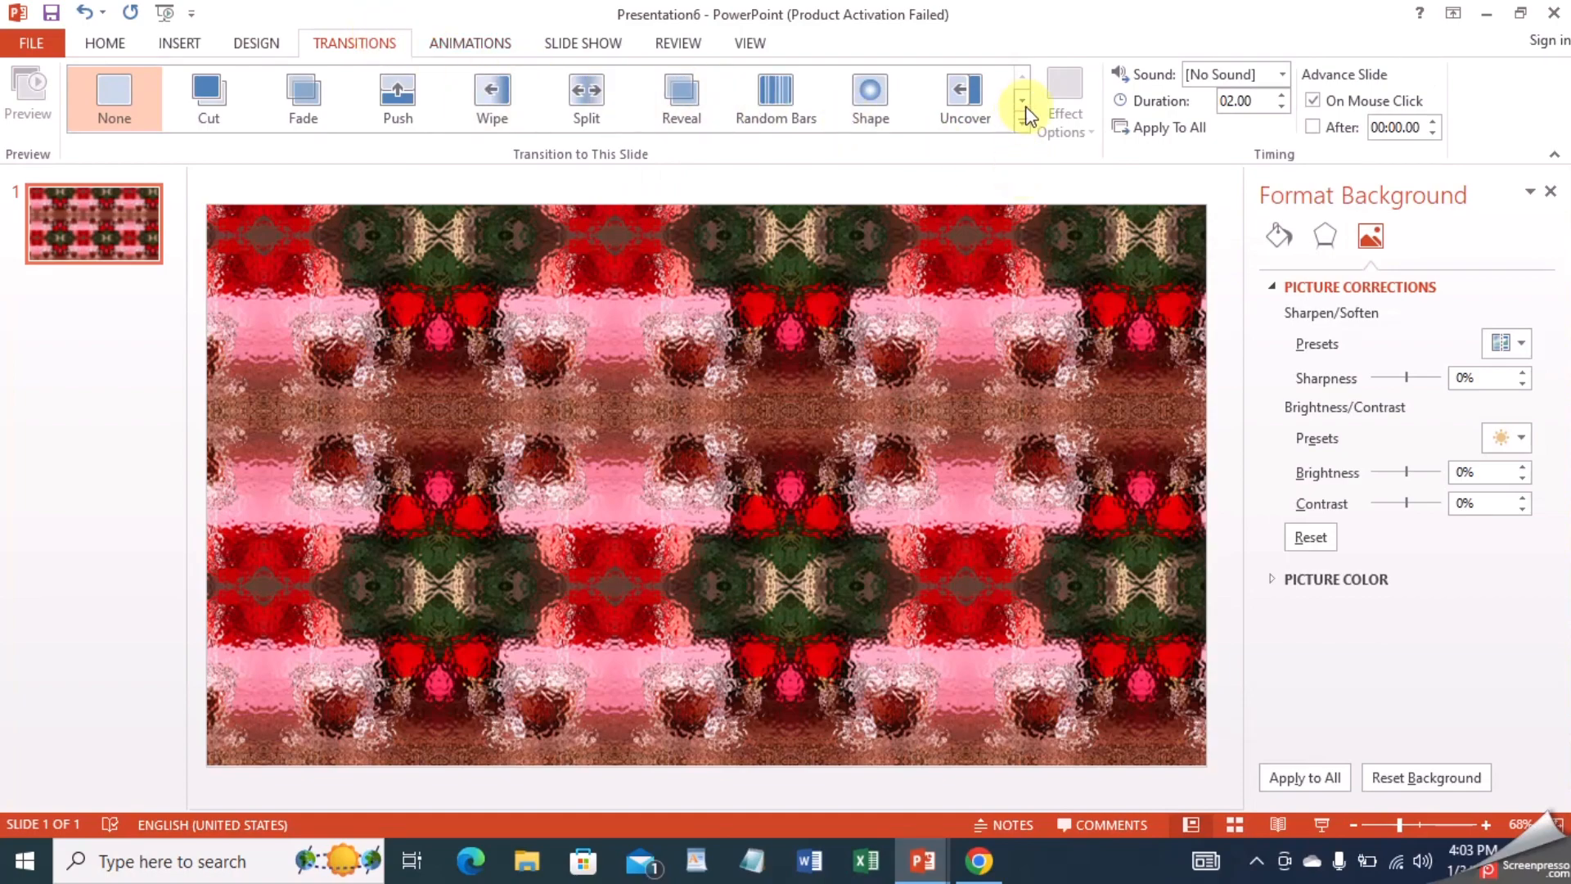
pyautogui.doubleClick(410, 25)
pyautogui.click(458, 48)
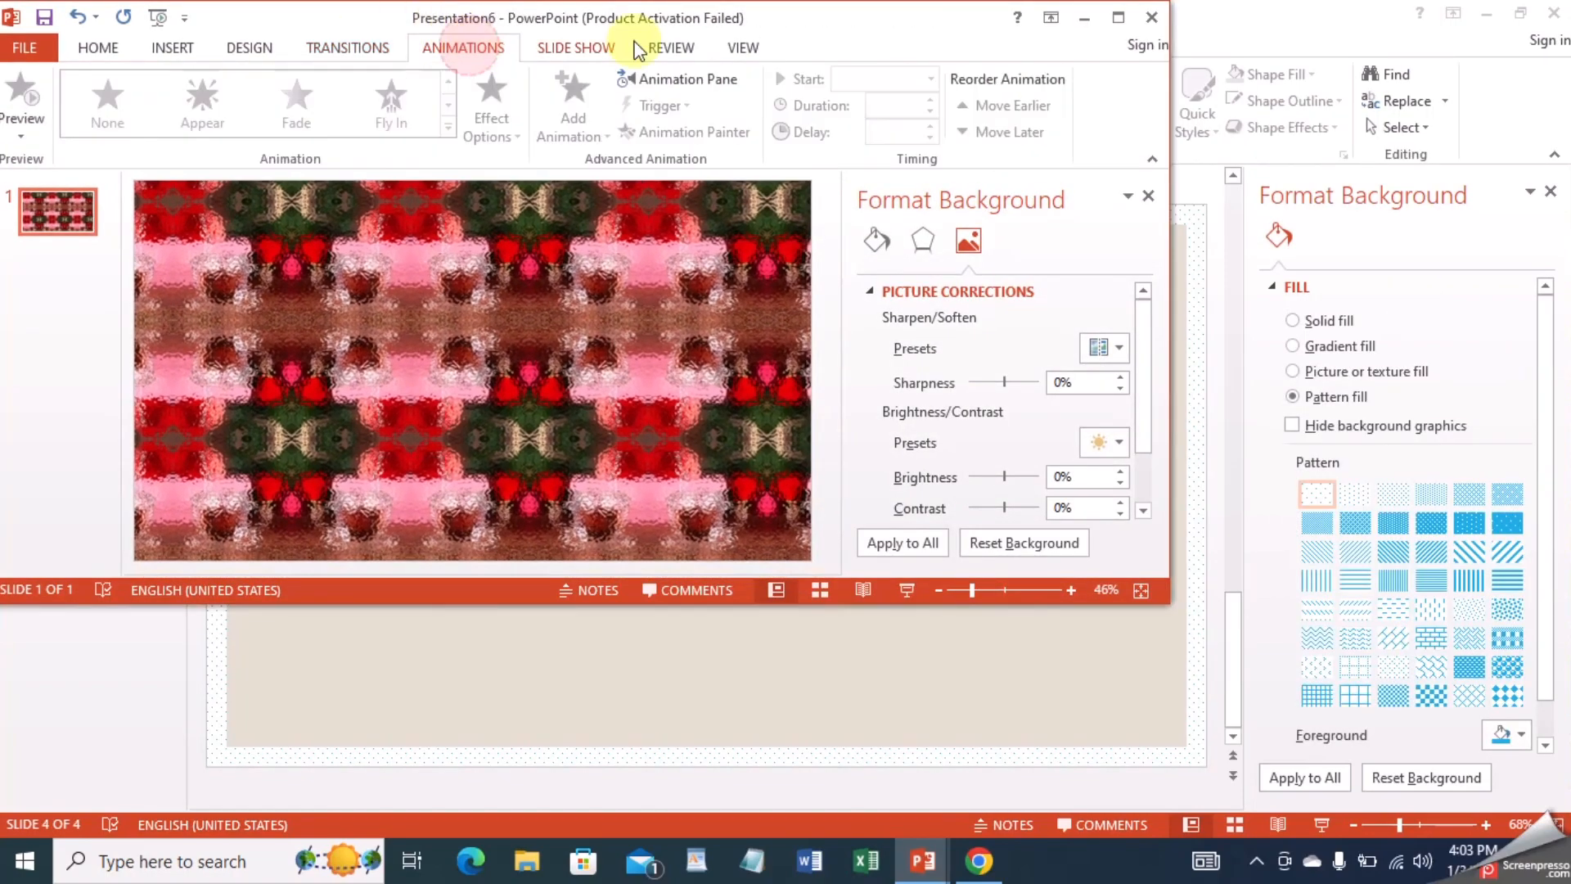
pyautogui.click(1117, 17)
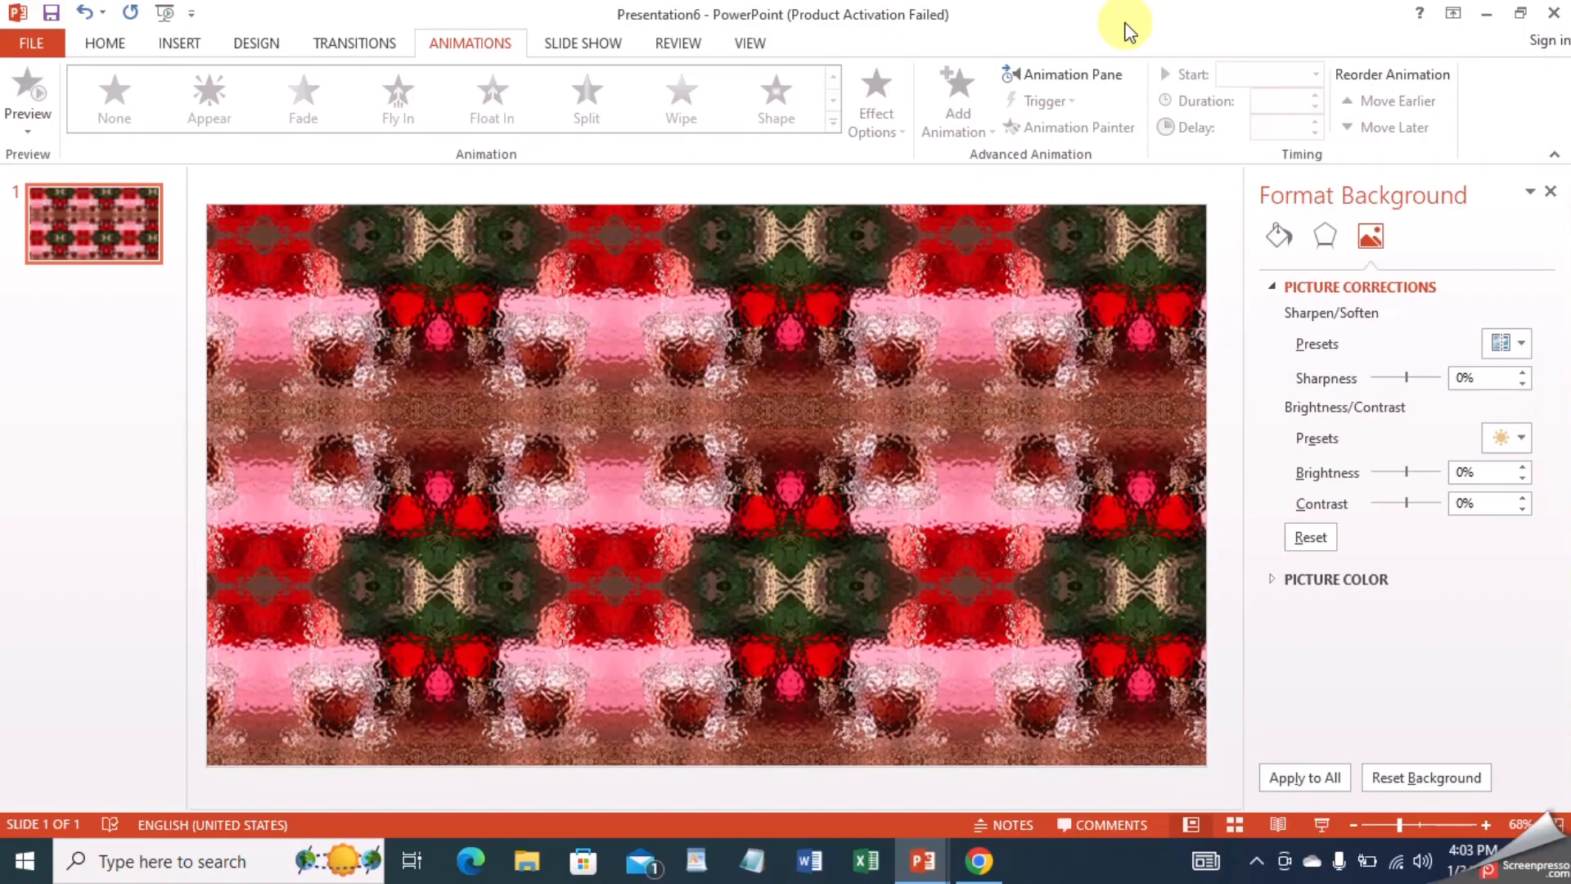